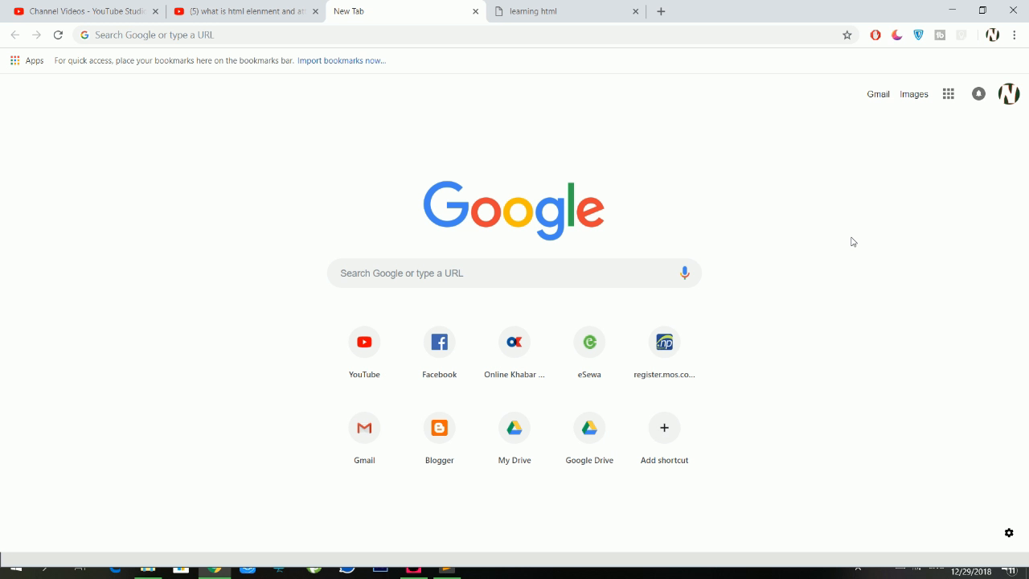
# Launch Microsoft Word with the Windows run command winword
pyautogui.press('super+r')
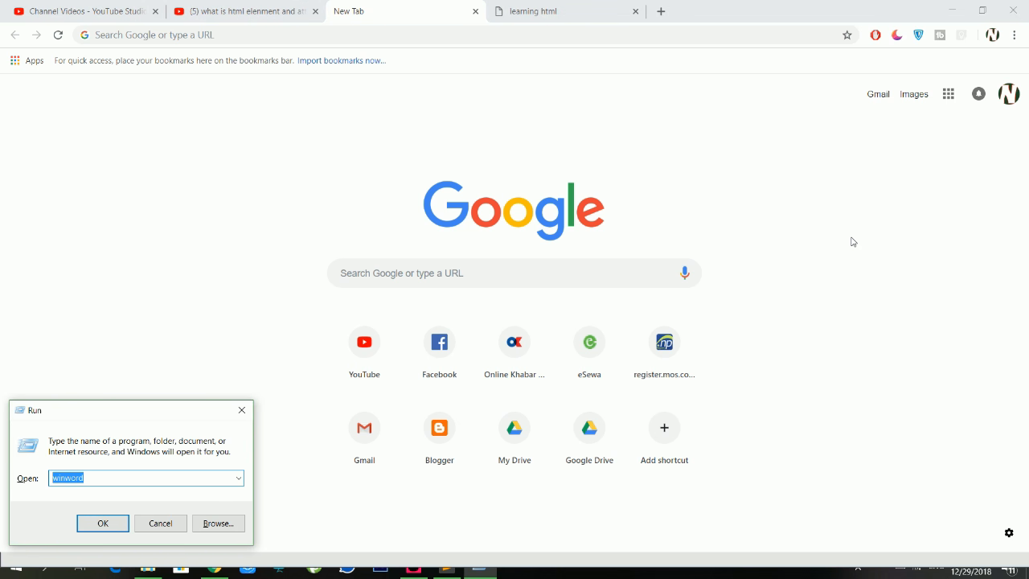
pyautogui.write('winword')
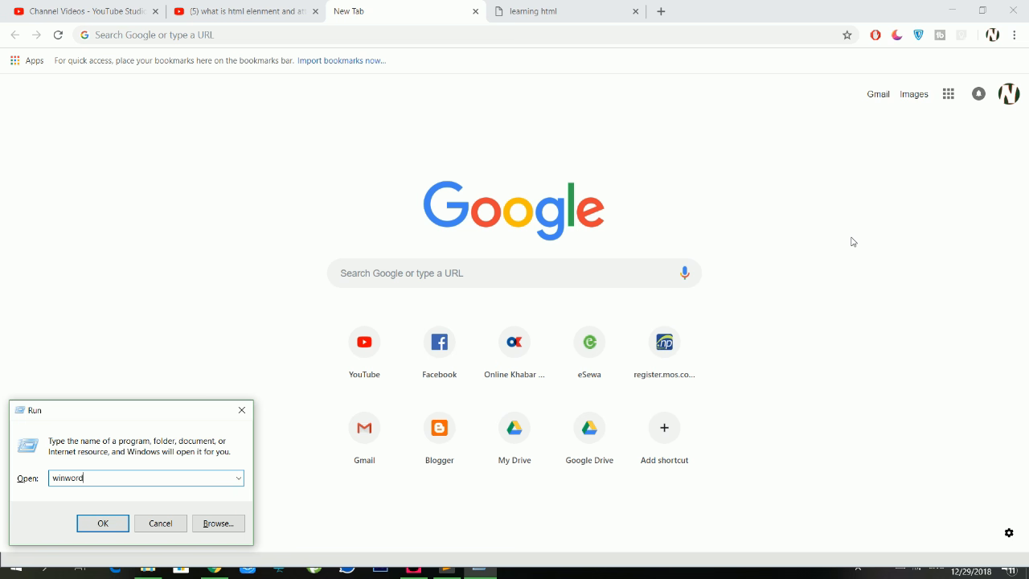
pyautogui.press('Return')
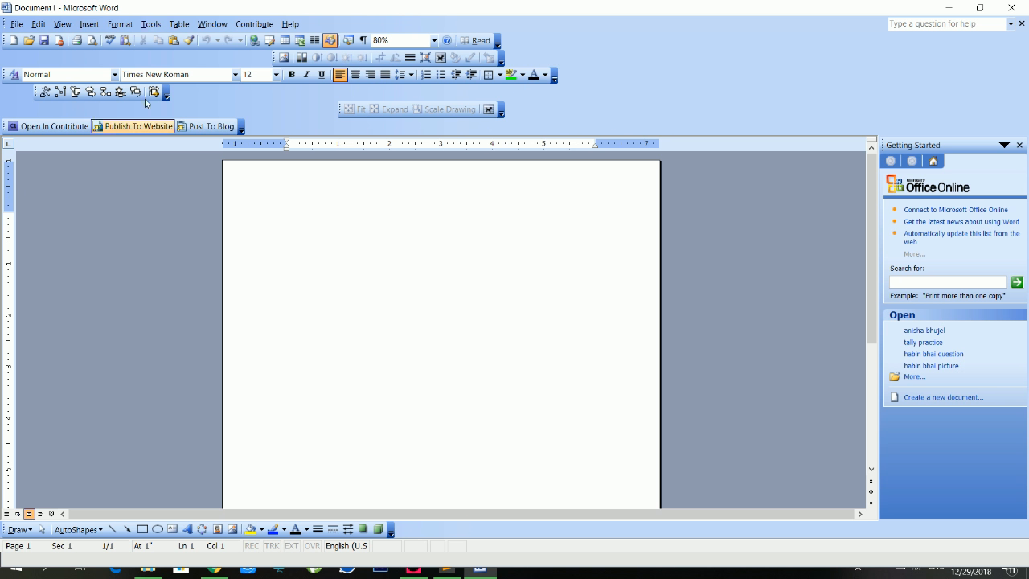
pyautogui.click(87, 25)
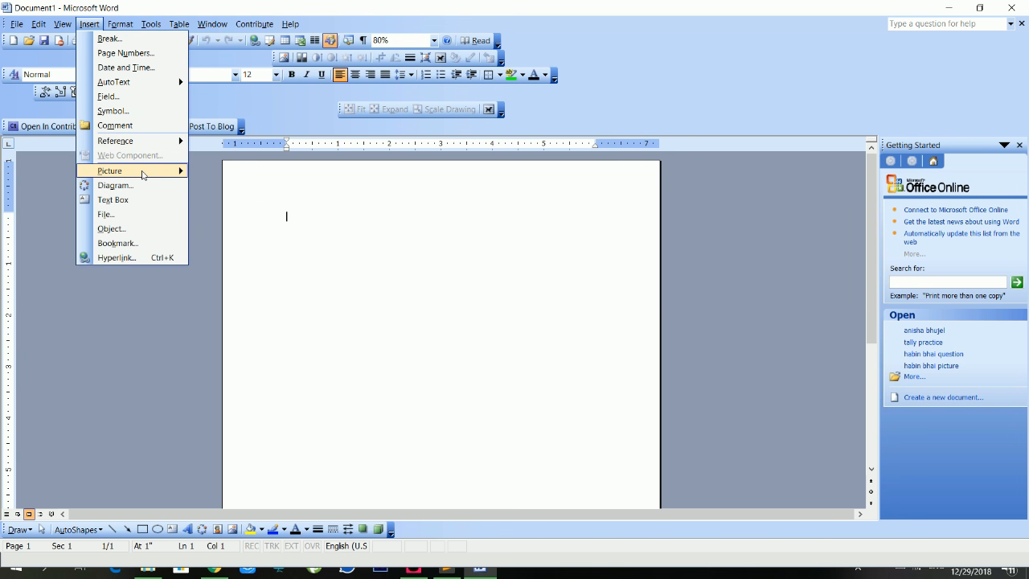
pyautogui.moveTo(142, 172)
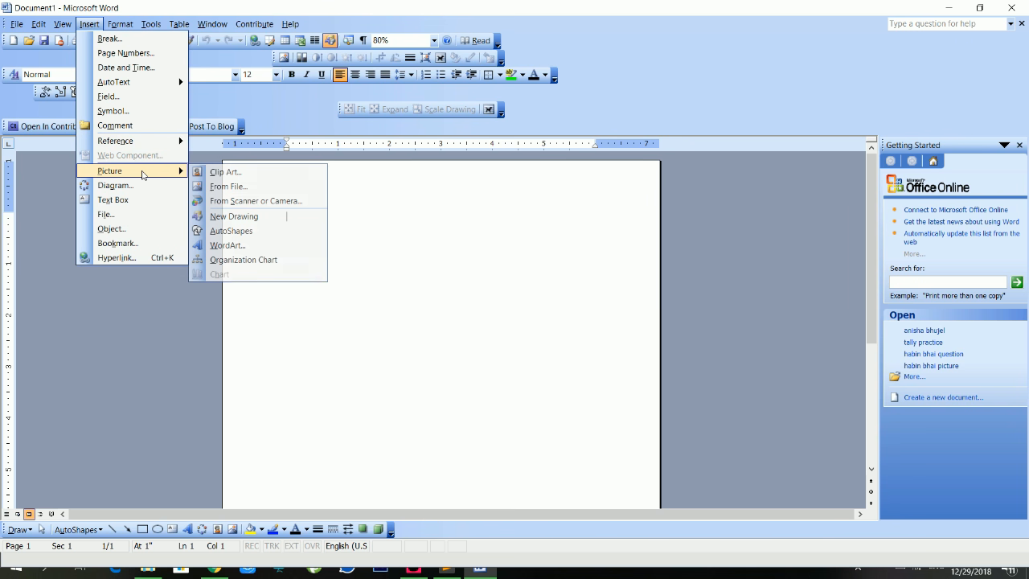
pyautogui.click(237, 252)
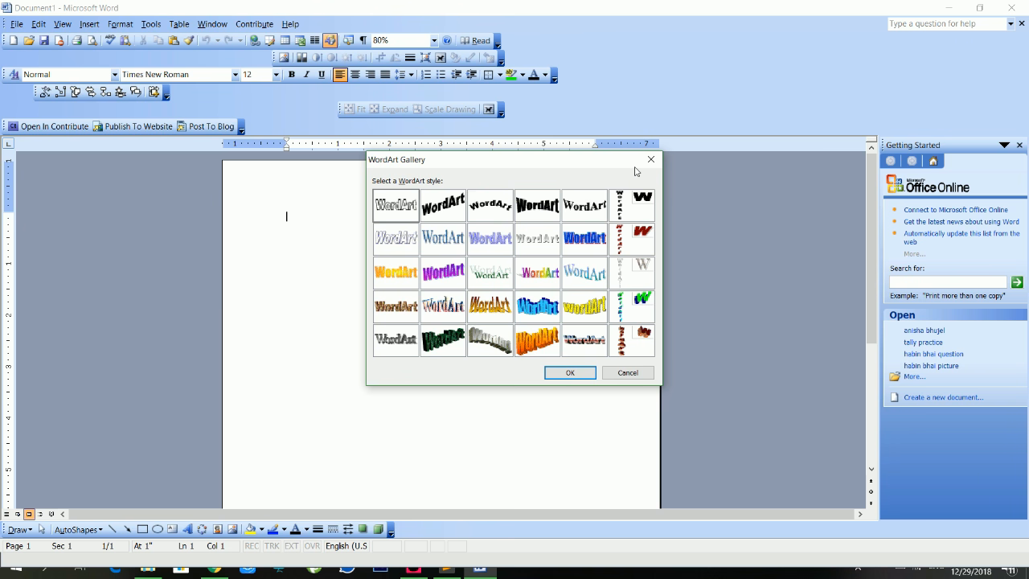
pyautogui.click(649, 162)
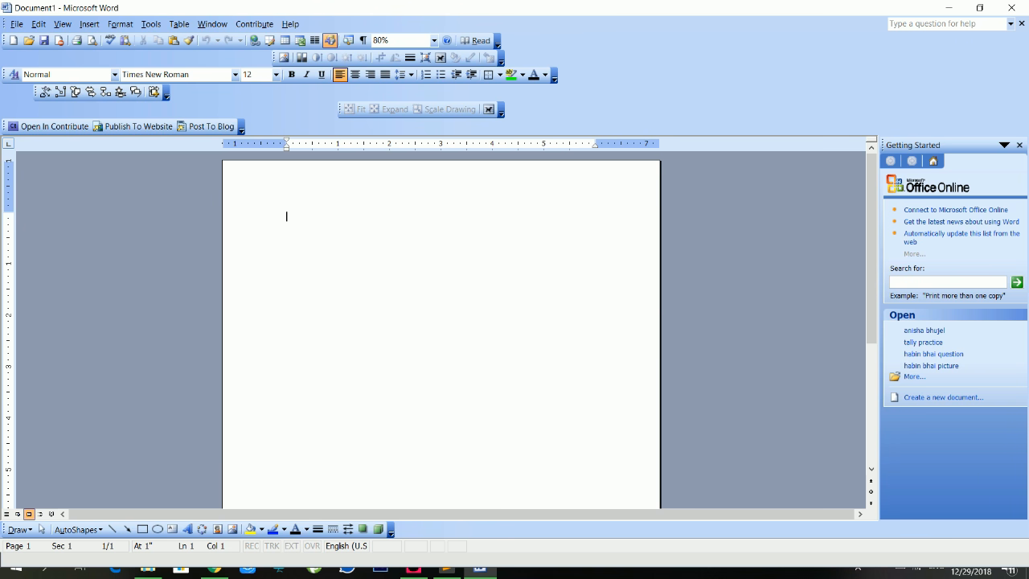
# Start a new WordArt object using the black arched style, third in the gallery's first row
pyautogui.click(188, 529)
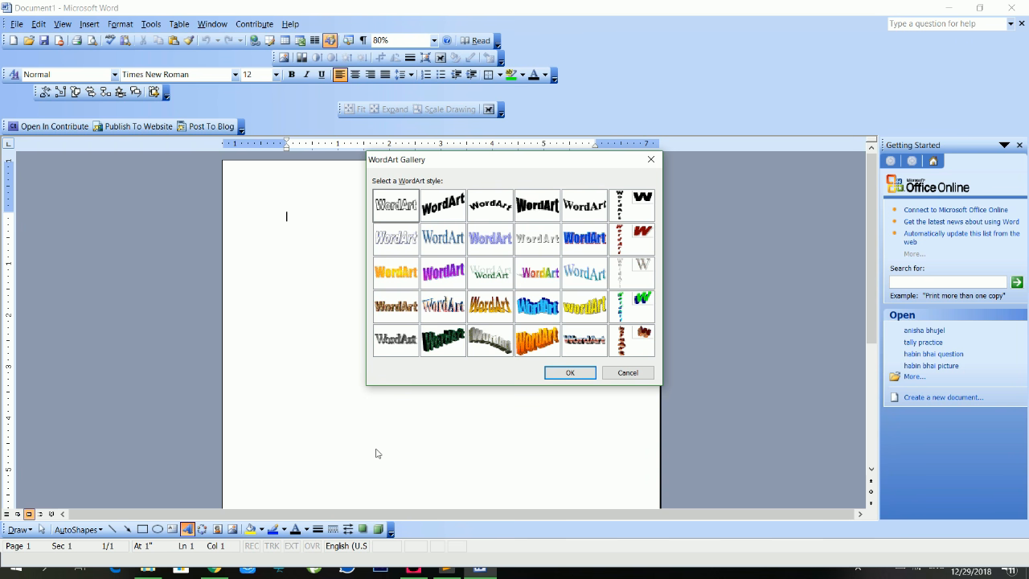
pyautogui.click(503, 214)
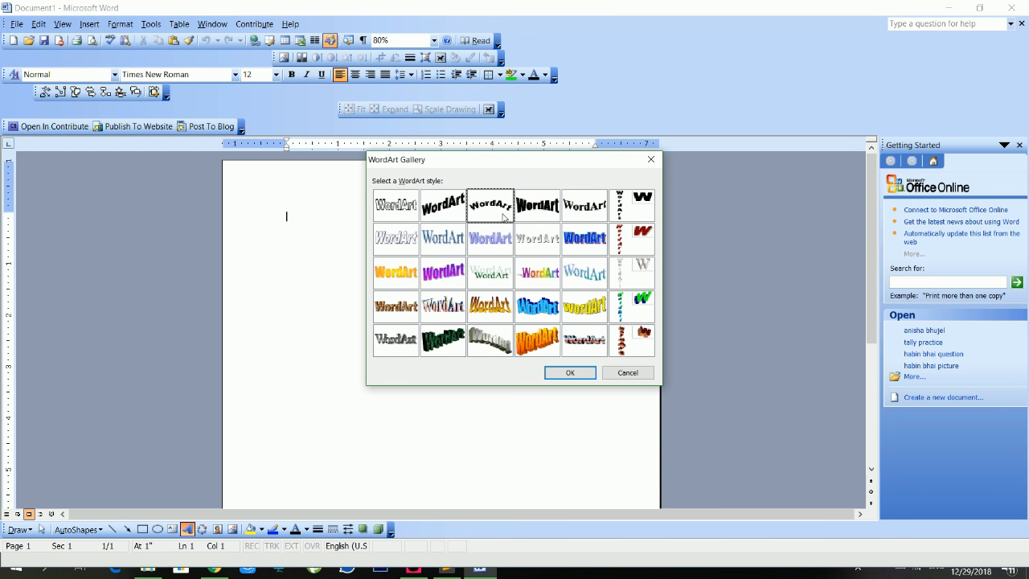
pyautogui.click(563, 374)
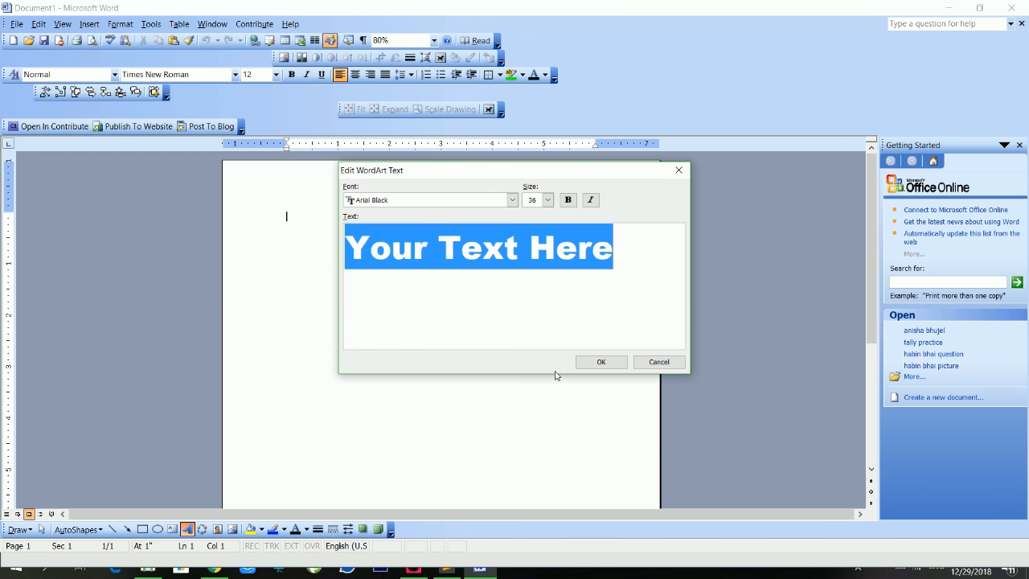
# Replace the placeholder WordArt text with "Nucleus Academy", a blank line and "Bhojpur , Nepal", and insert it in the document
pyautogui.press('BackSpace')
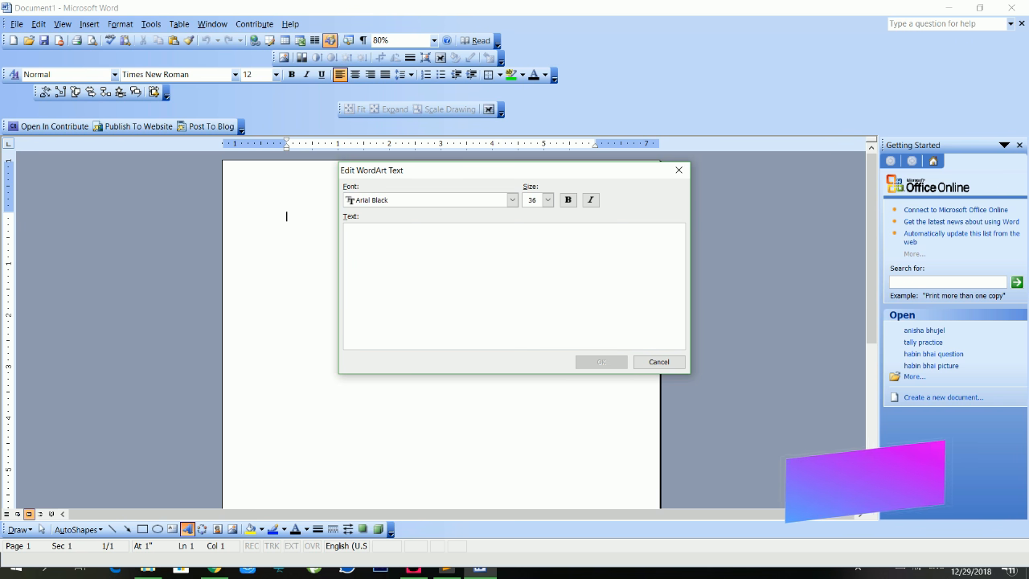
pyautogui.write('D')
pyautogui.press('BackSpace')
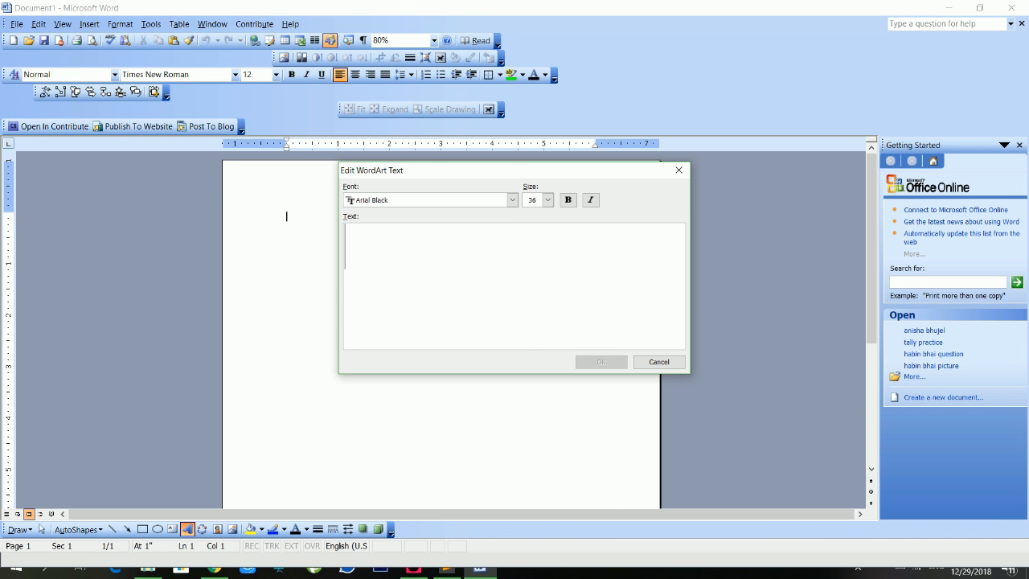
pyautogui.write('Nu')
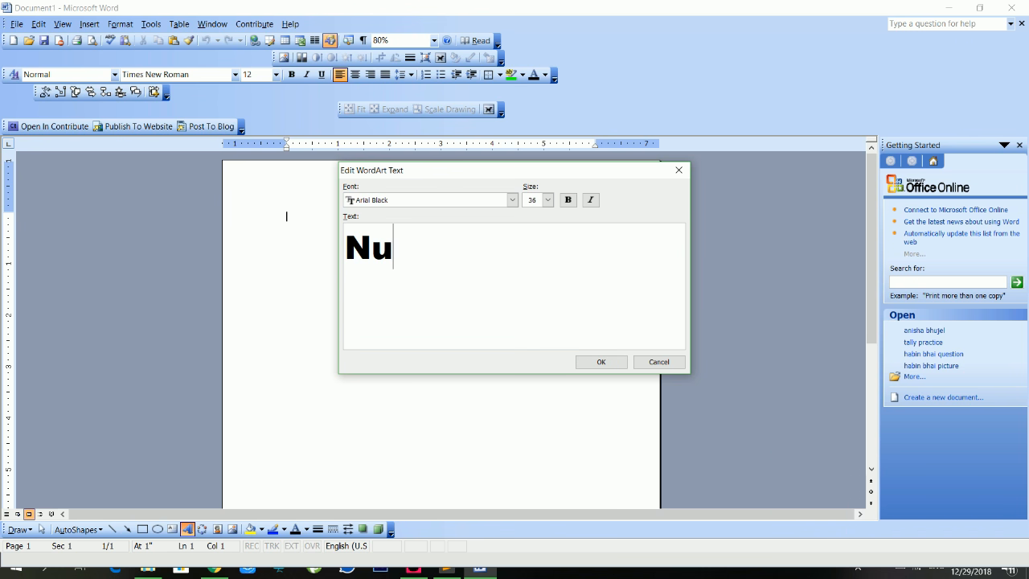
pyautogui.write('cleus Academy')
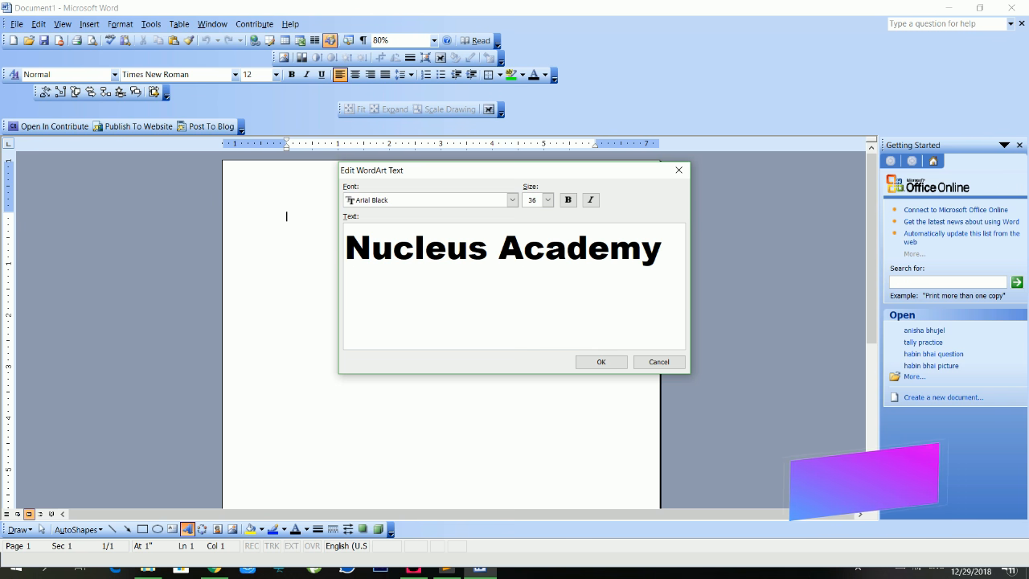
pyautogui.press('Return')
pyautogui.press('Return')
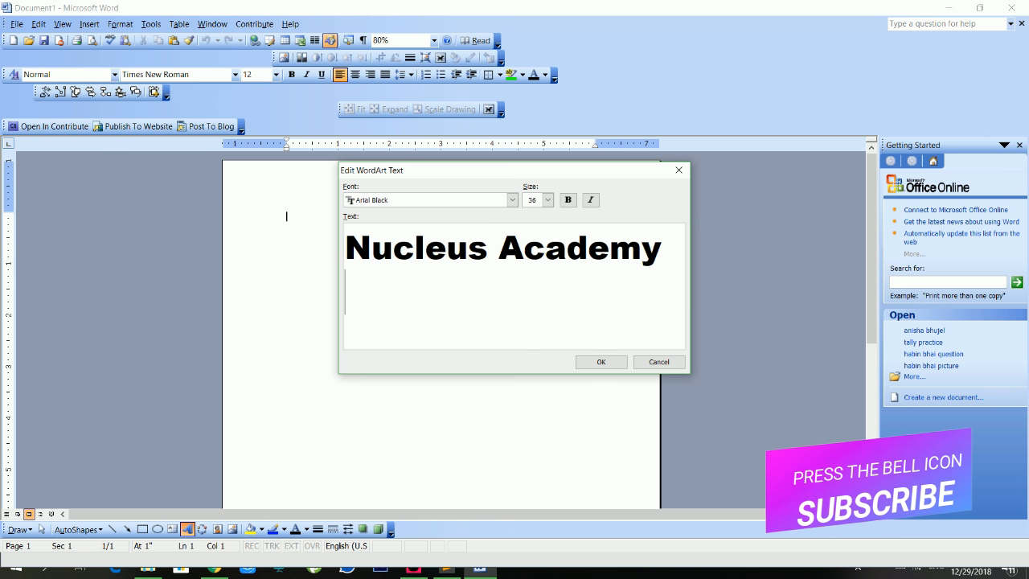
pyautogui.write('B')
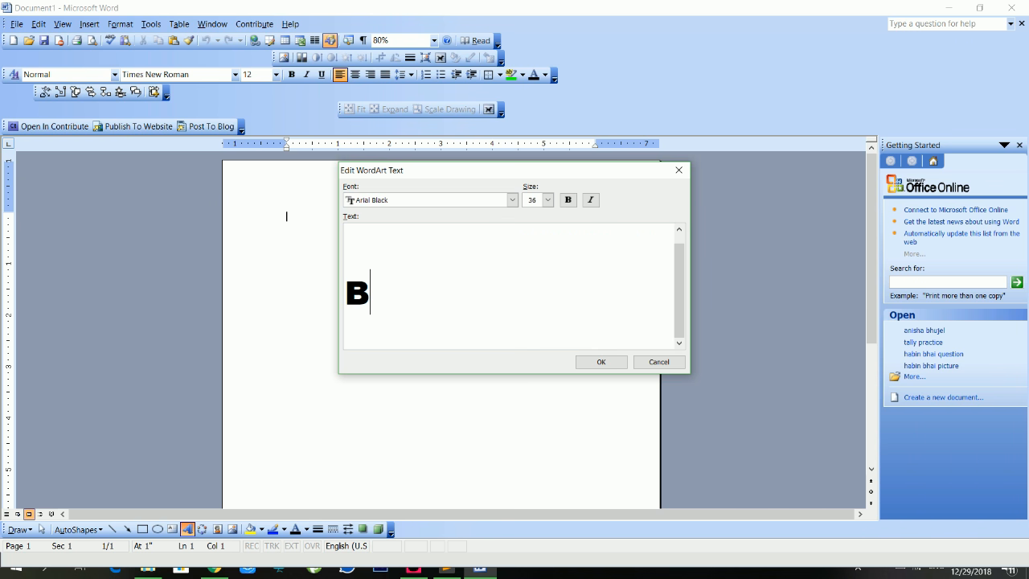
pyautogui.write('hoj')
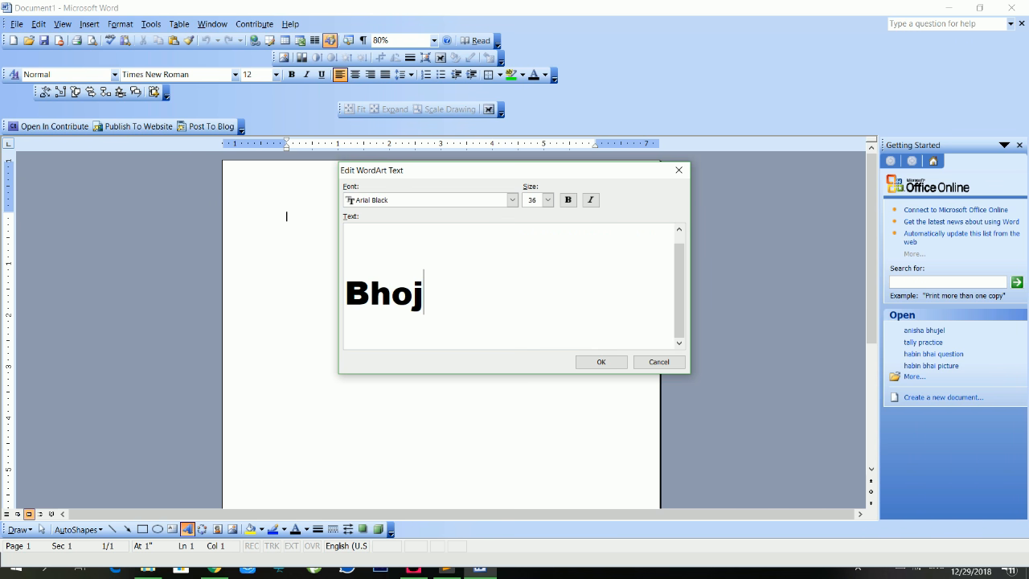
pyautogui.write('pur , Nepal')
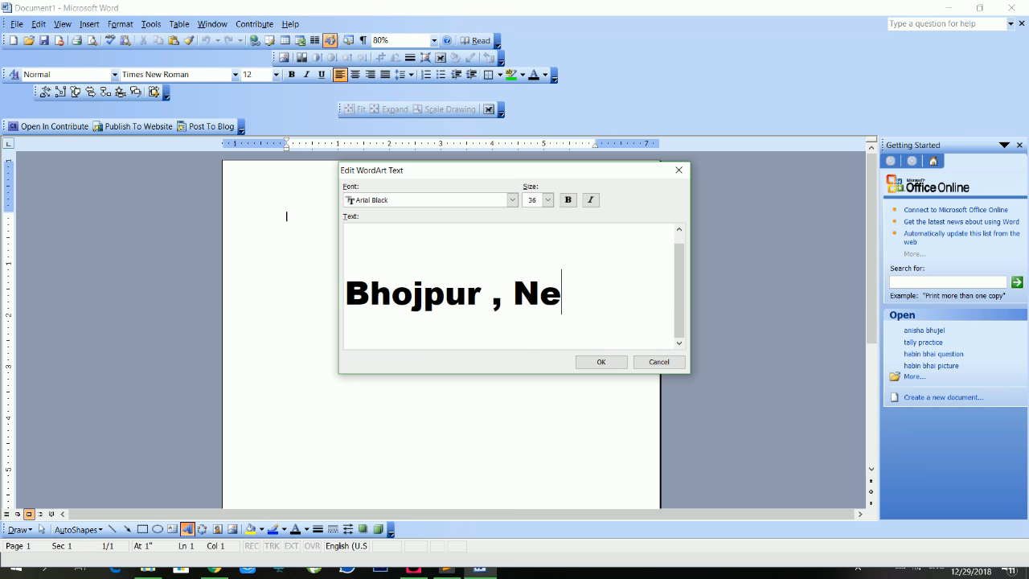
pyautogui.click(601, 361)
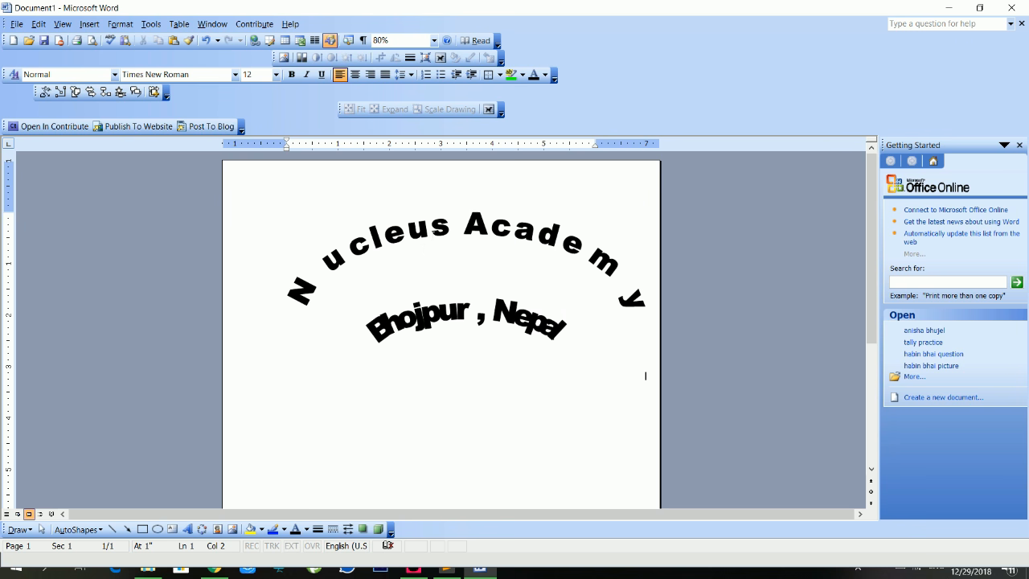
# Set the WordArt's text wrapping to In Front of Text
pyautogui.click(644, 375)
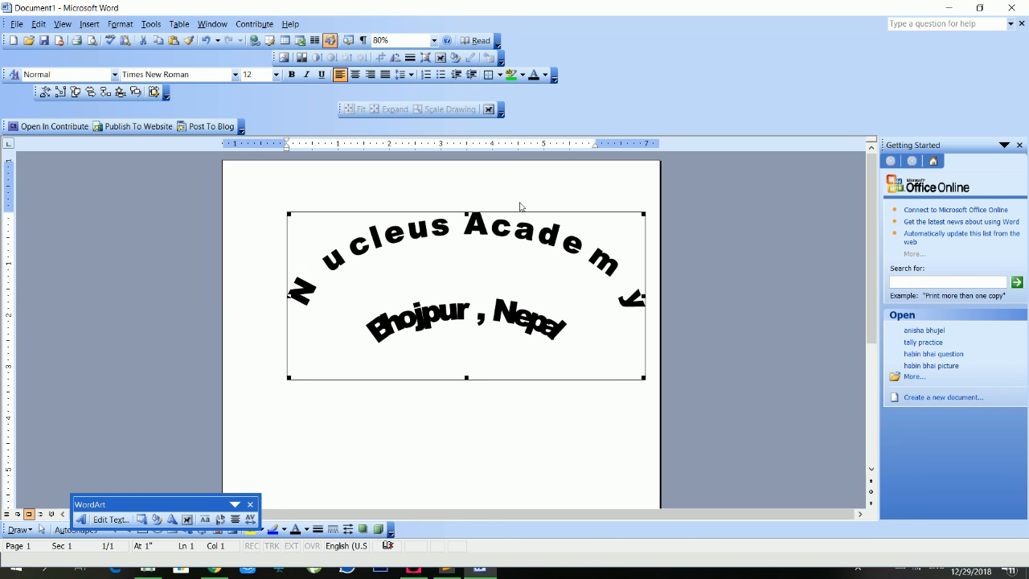
pyautogui.click(463, 419)
pyautogui.moveTo(154, 501); pyautogui.dragTo(159, 450)
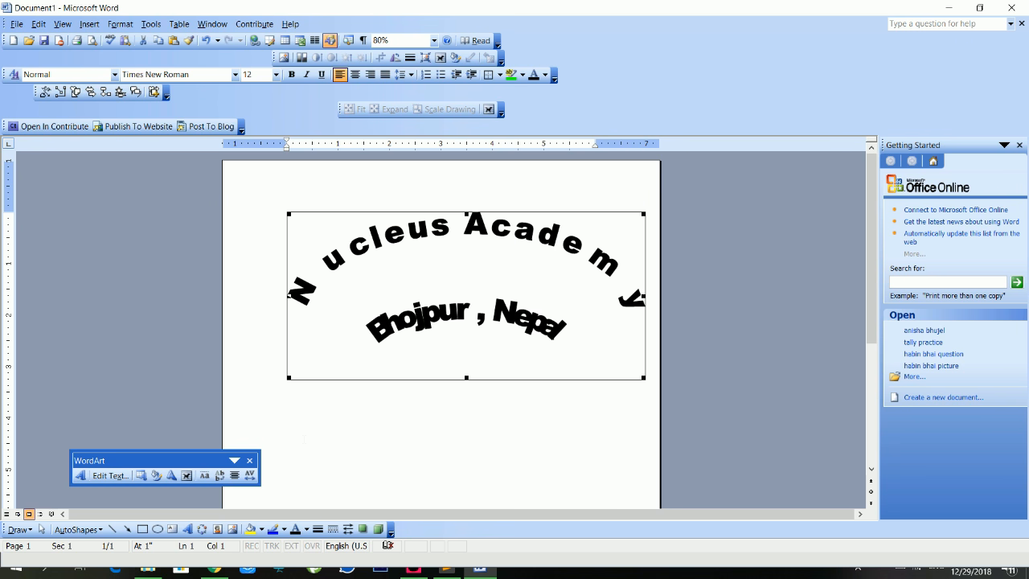
pyautogui.click(304, 441)
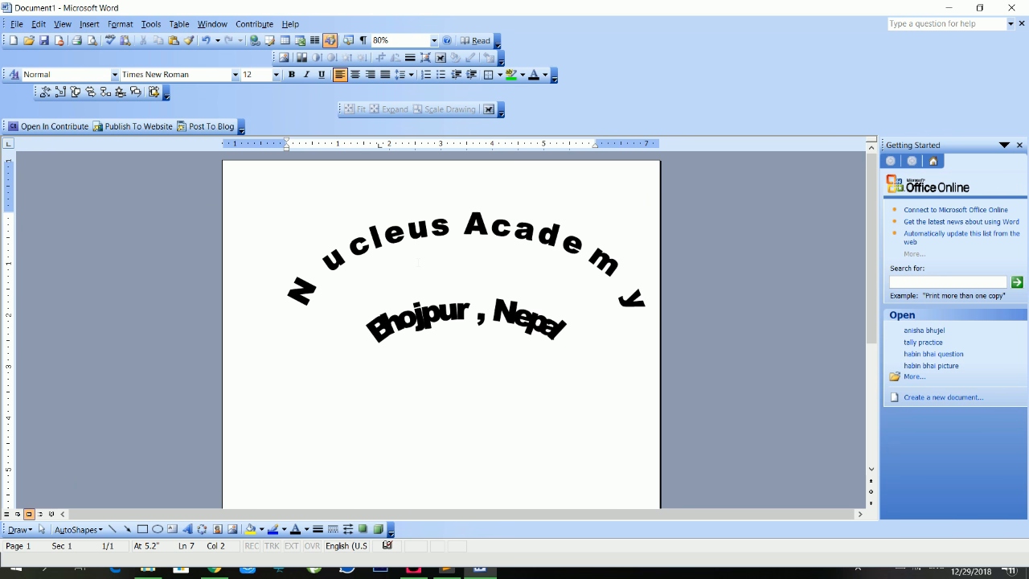
pyautogui.click(413, 262)
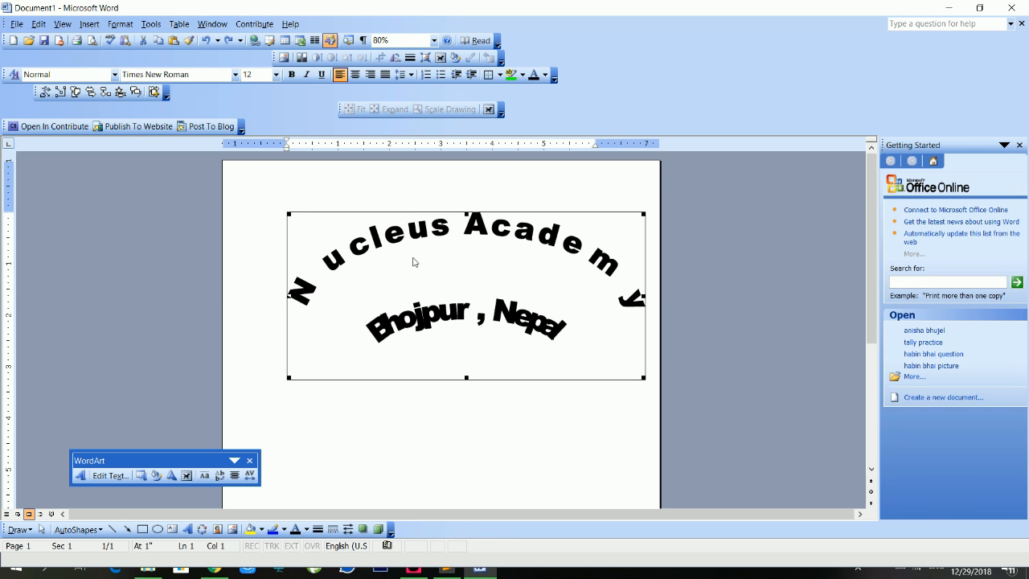
pyautogui.click(183, 478)
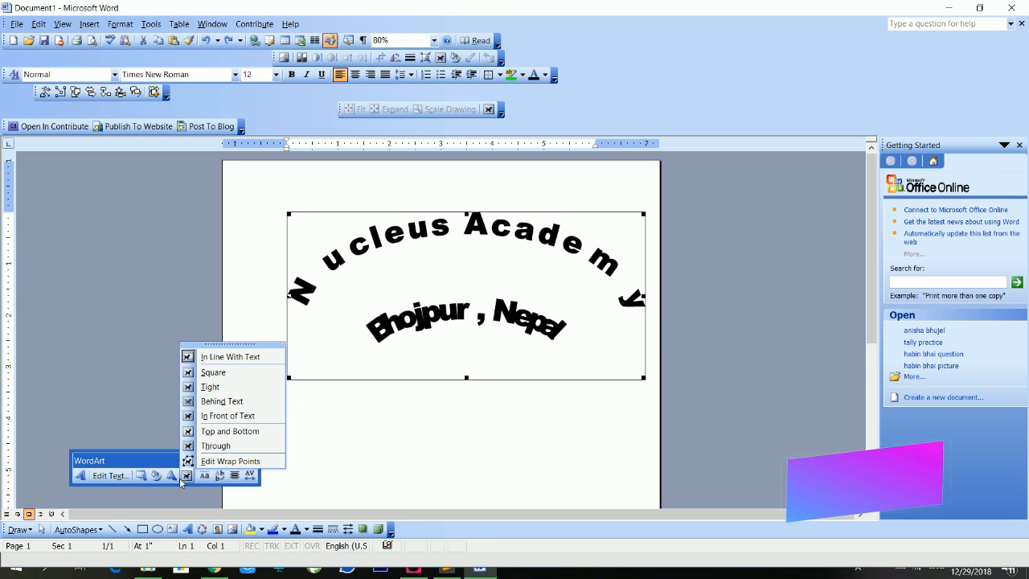
pyautogui.click(256, 425)
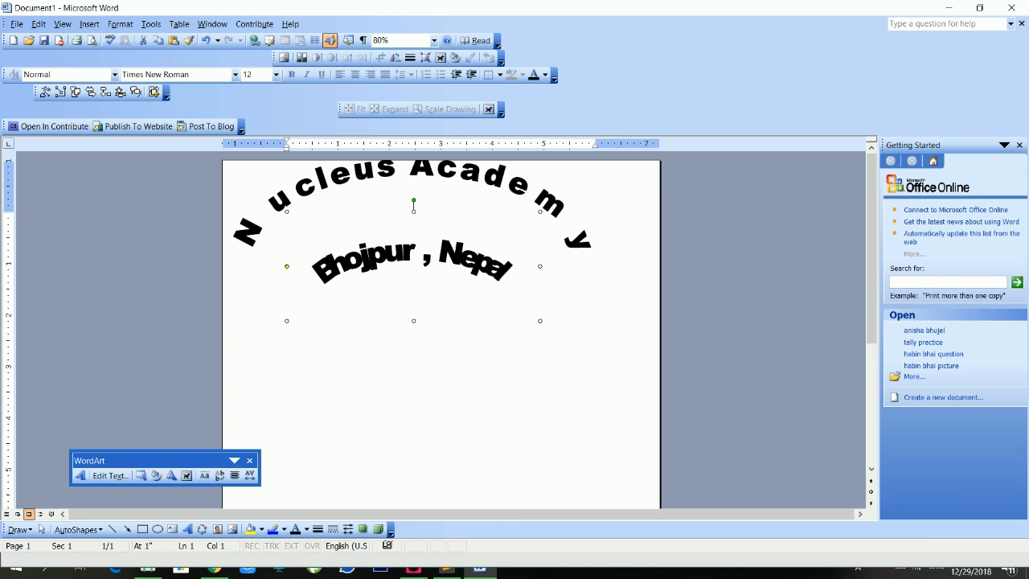
# Change the WordArt shape to Button (Curve) and resize it to a nearly round ring about 3 by 2.6 inches
pyautogui.click(176, 475)
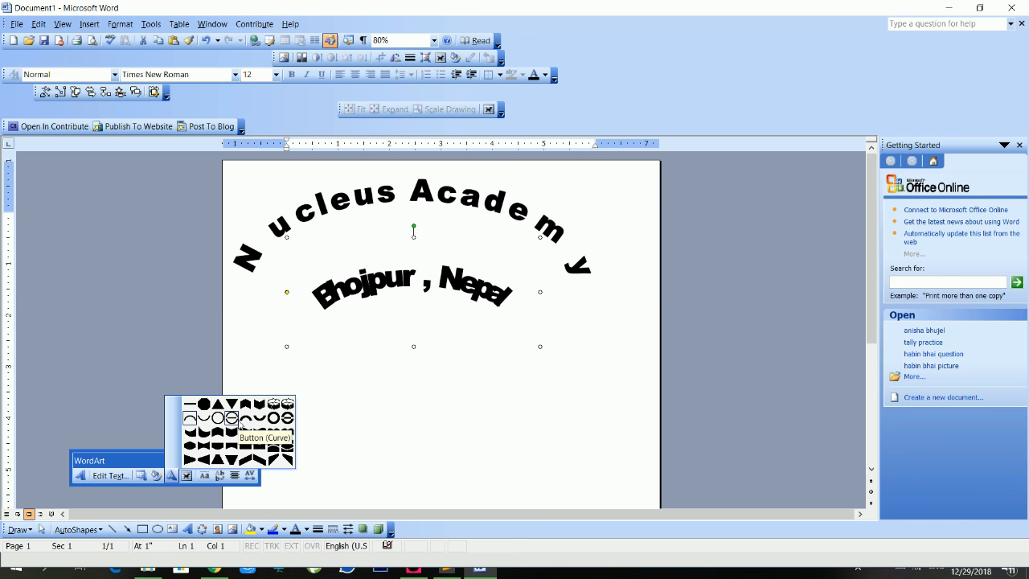
pyautogui.click(239, 424)
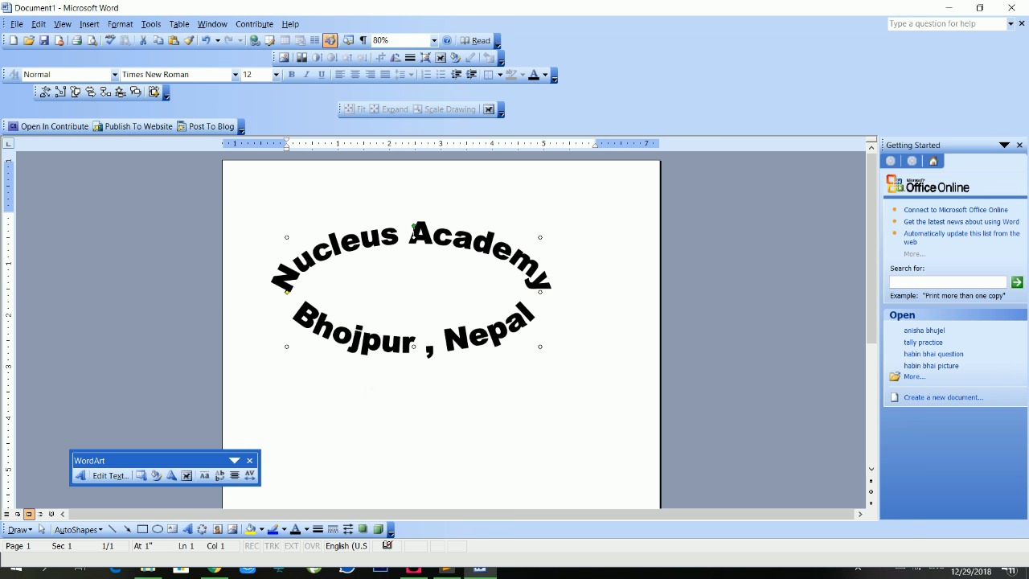
pyautogui.moveTo(540, 237)
pyautogui.mouseDown()
pyautogui.moveTo(448, 212)
pyautogui.moveTo(515, 254)
pyautogui.mouseUp()
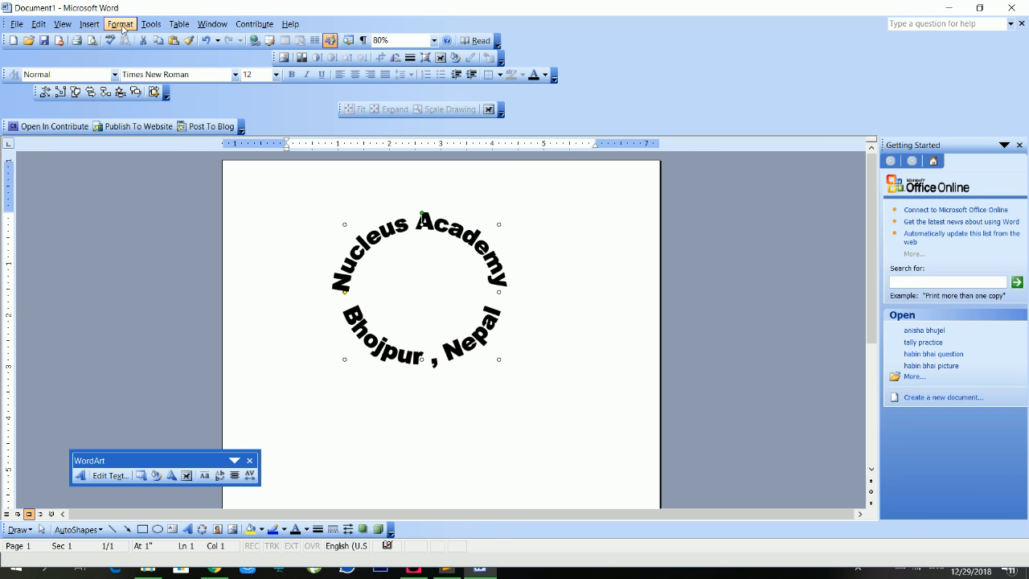
pyautogui.click(89, 24)
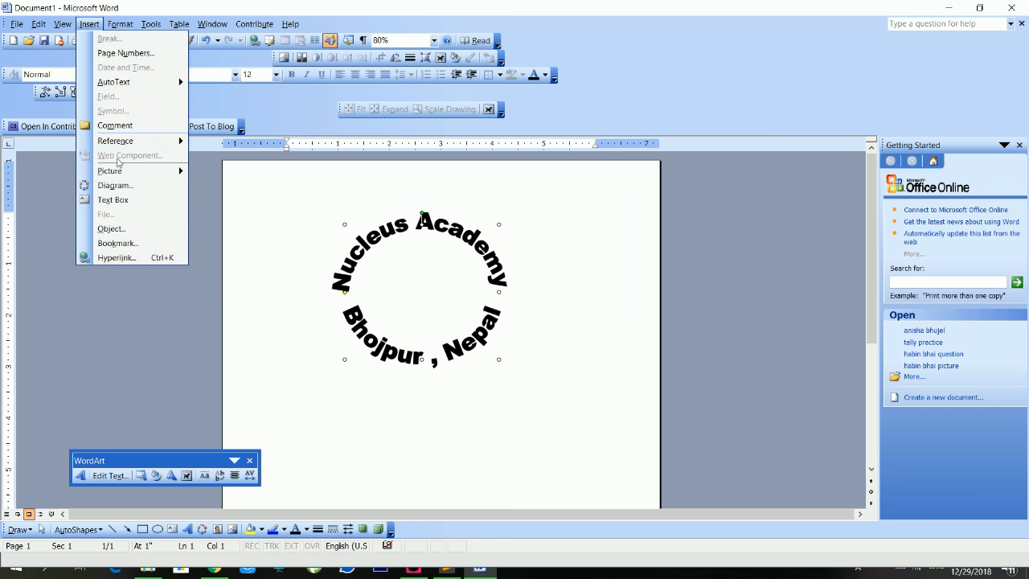
pyautogui.moveTo(116, 170)
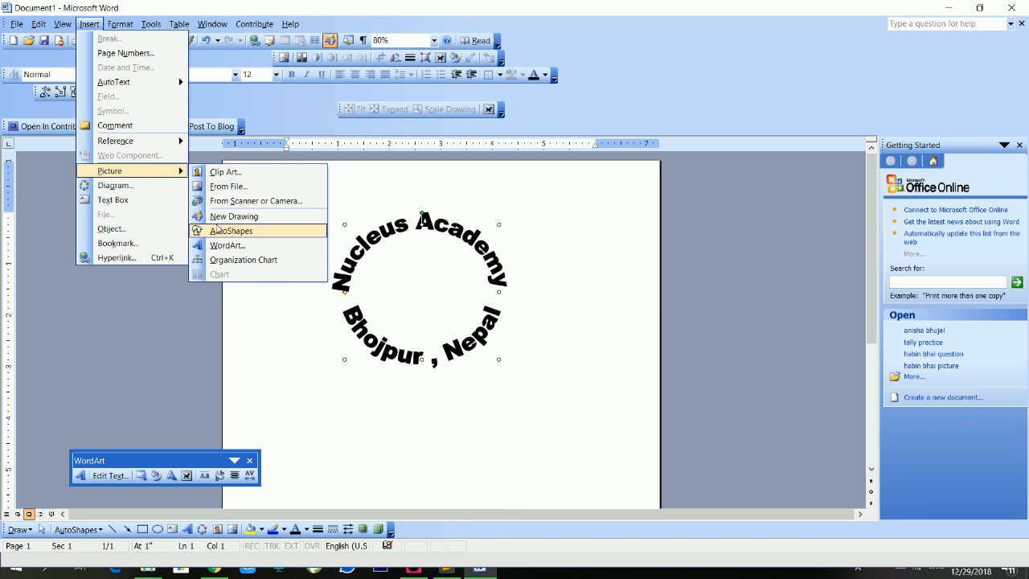
pyautogui.click(401, 5)
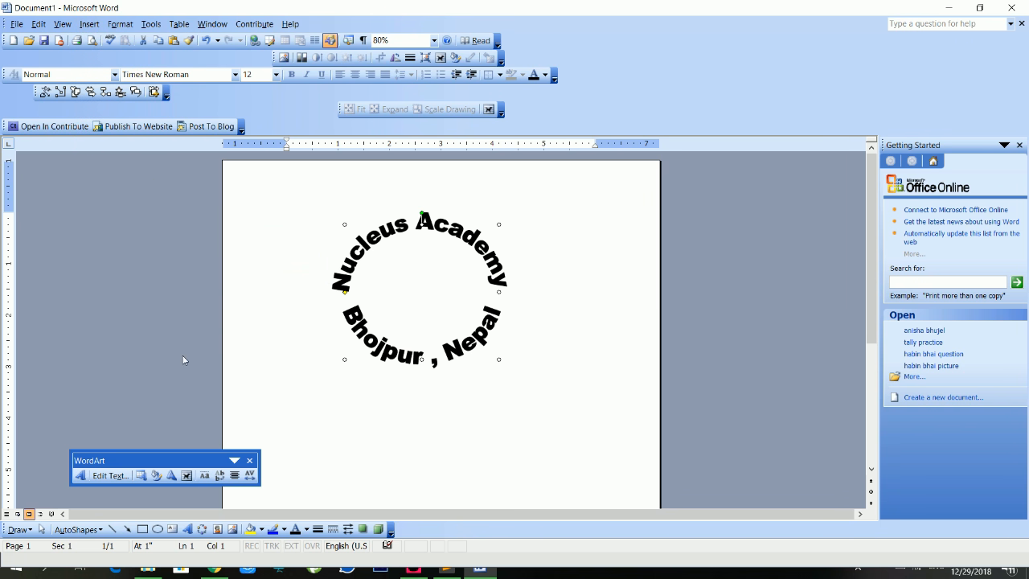
pyautogui.click(95, 530)
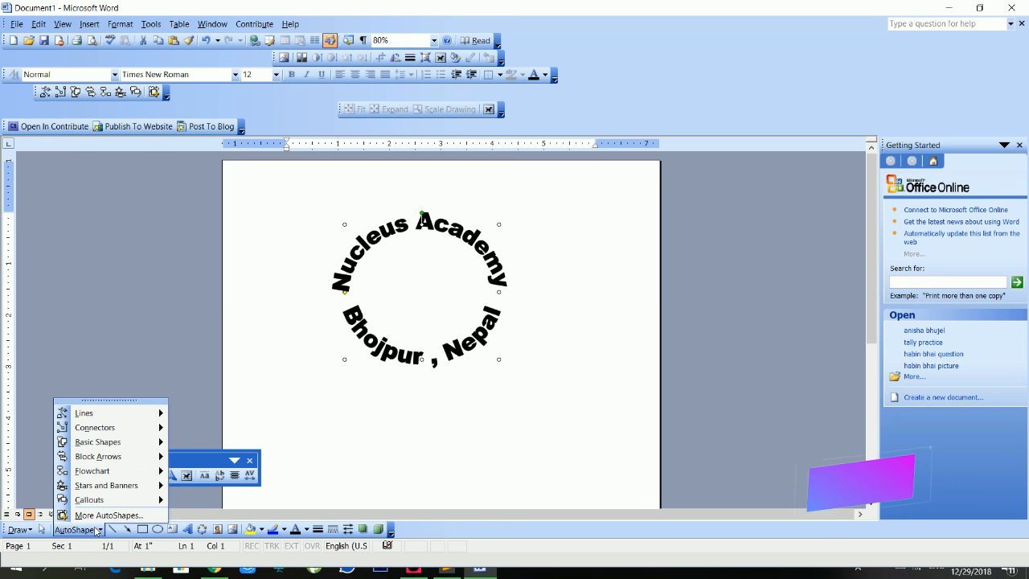
pyautogui.click(96, 530)
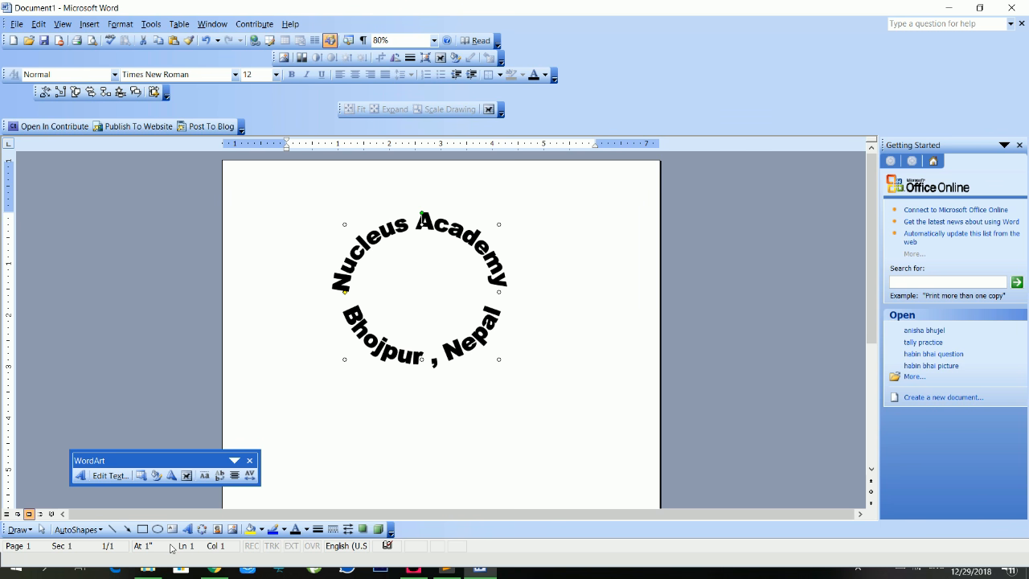
# Draw a near-circular oval about 2.1 by 2.3 inches and center it inside the ring of WordArt text
pyautogui.click(157, 531)
pyautogui.moveTo(376, 249); pyautogui.dragTo(488, 369)
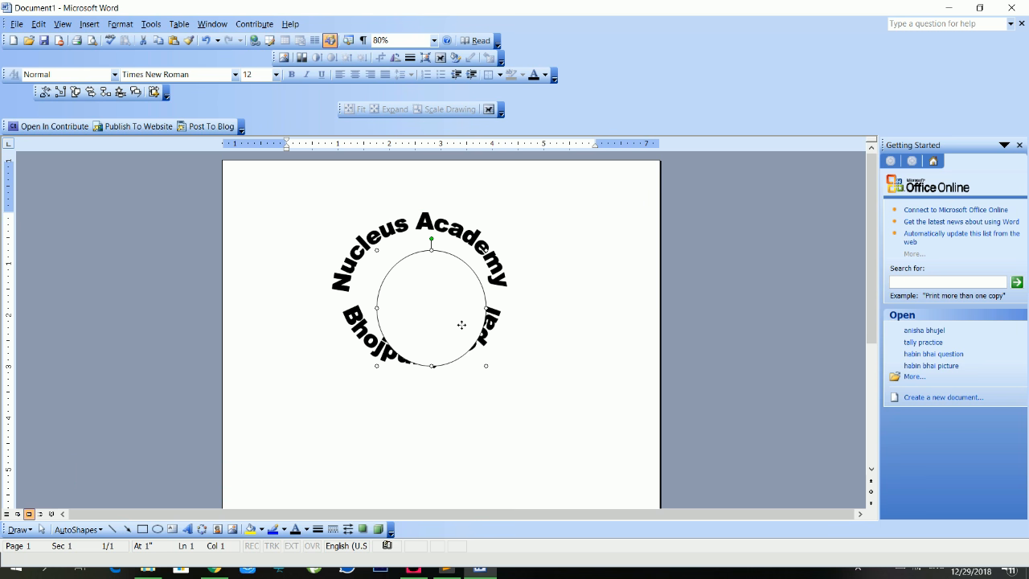
pyautogui.moveTo(456, 311); pyautogui.dragTo(456, 312)
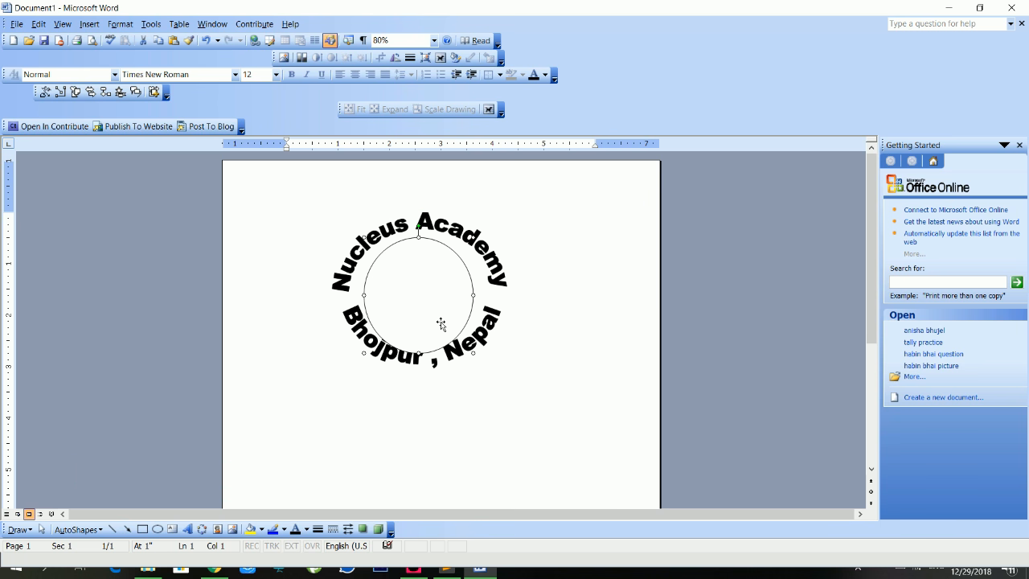
# Reposition and slightly resize the inner oval, and shift the WordArt ring vertically until the two share a center
pyautogui.moveTo(442, 320); pyautogui.dragTo(443, 313)
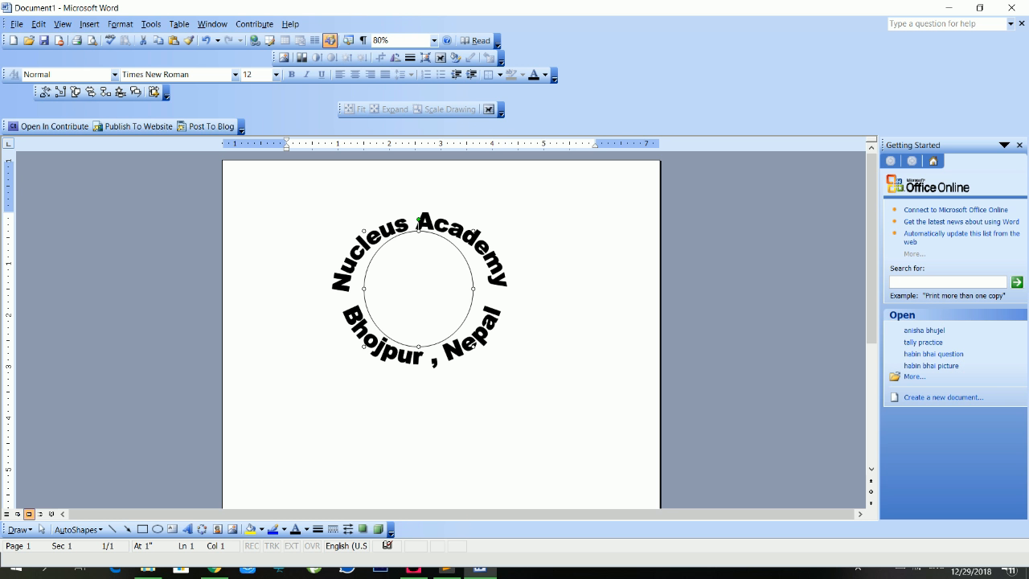
pyautogui.moveTo(473, 347); pyautogui.dragTo(480, 340)
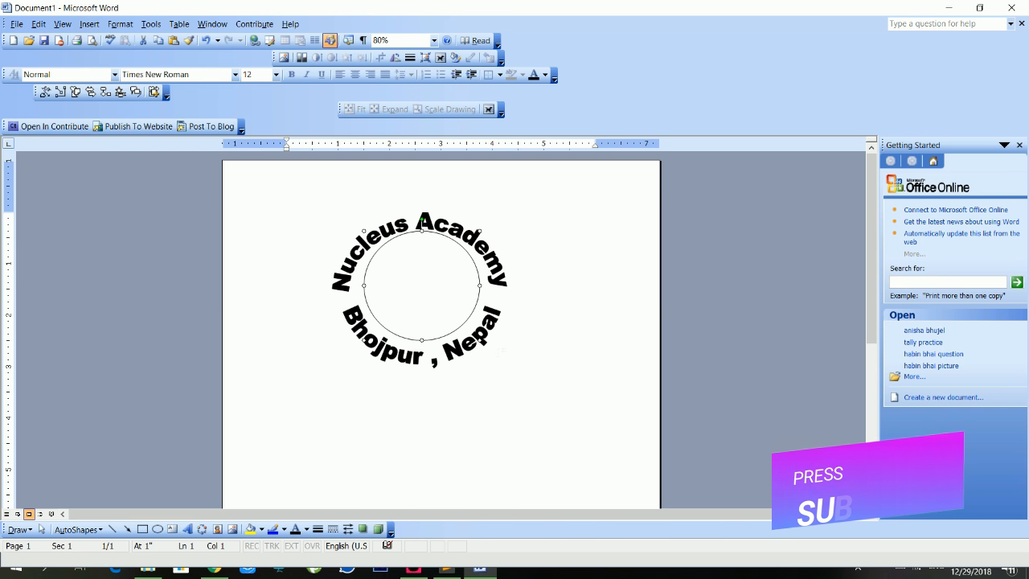
pyautogui.click(481, 341)
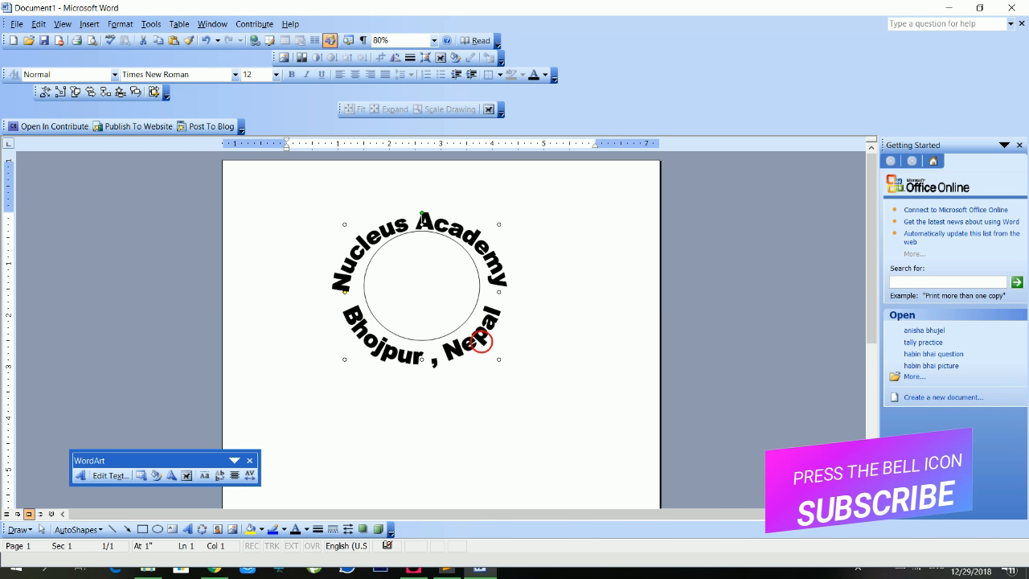
pyautogui.moveTo(481, 341); pyautogui.dragTo(482, 330)
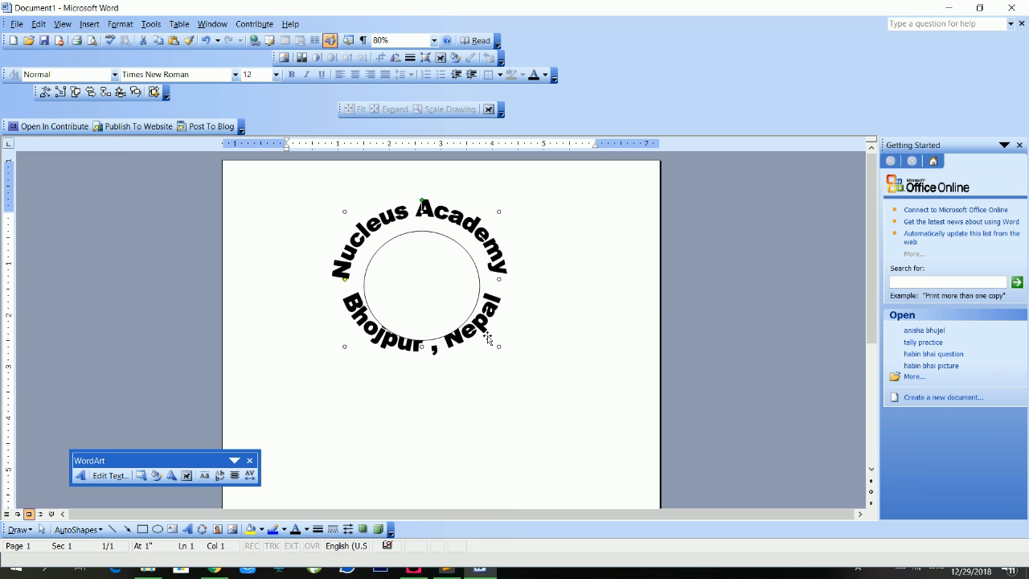
pyautogui.press('Down')
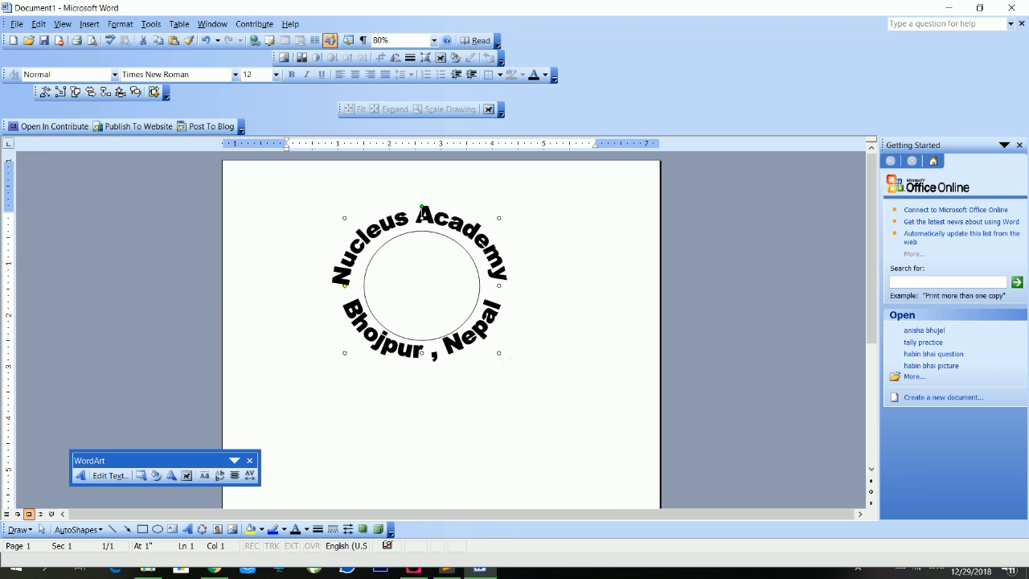
pyautogui.moveTo(507, 361); pyautogui.dragTo(507, 366)
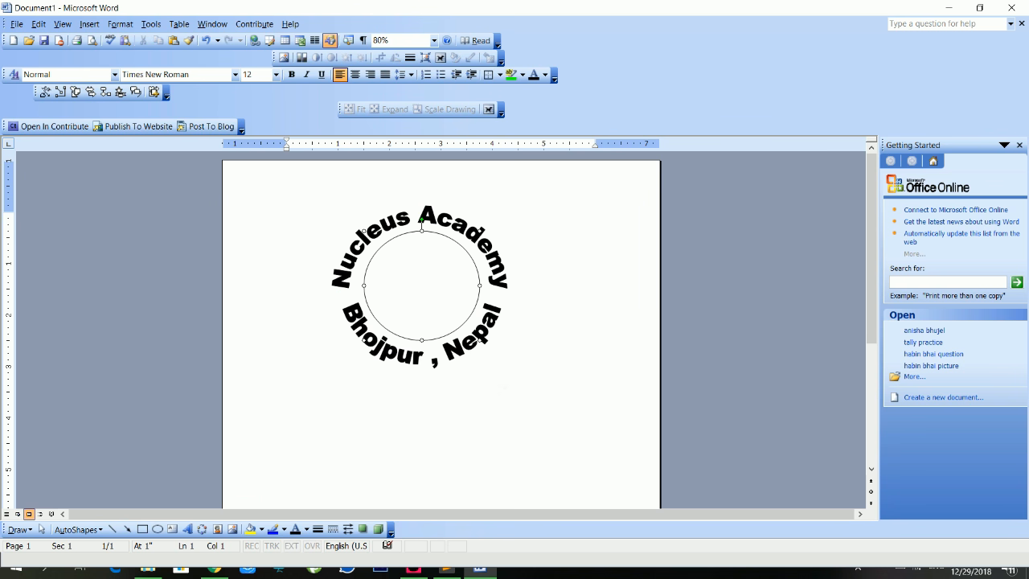
# Enlarge the inner oval from its center to about 2.5 by 2.4 inches so it meets the curved text
pyautogui.click(458, 334)
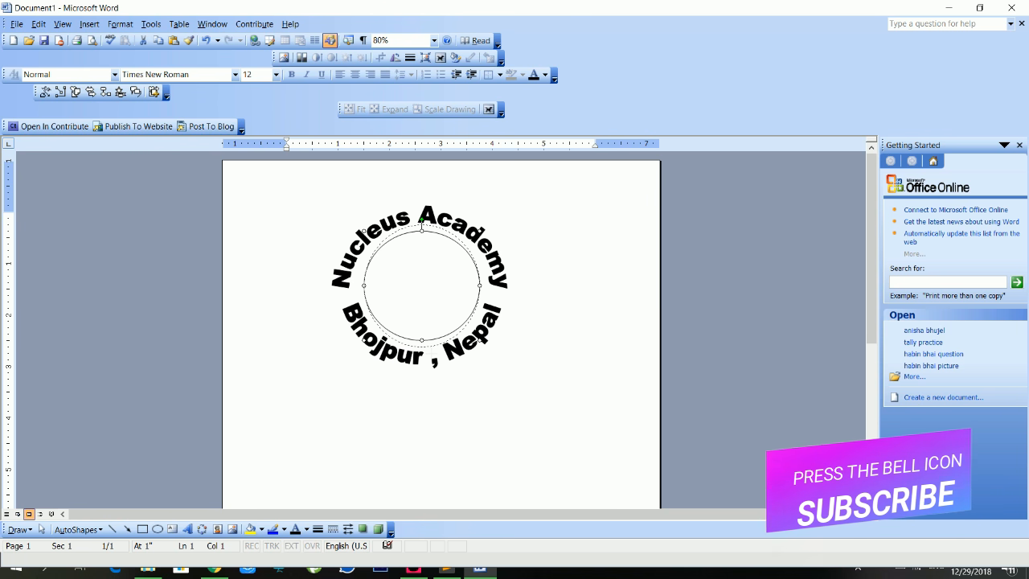
pyautogui.moveTo(423, 342); pyautogui.dragTo(425, 349)
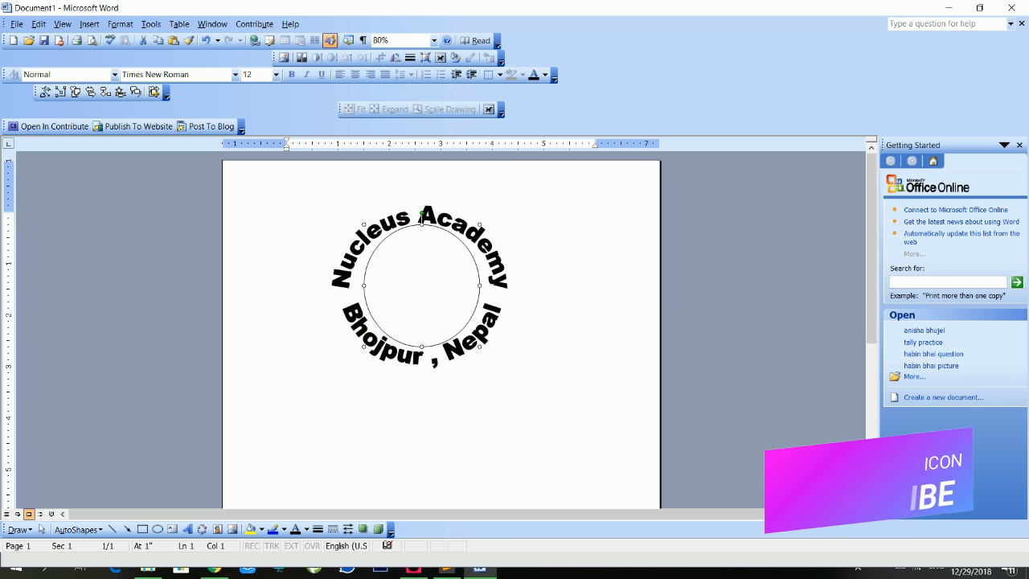
pyautogui.moveTo(481, 286); pyautogui.dragTo(489, 286)
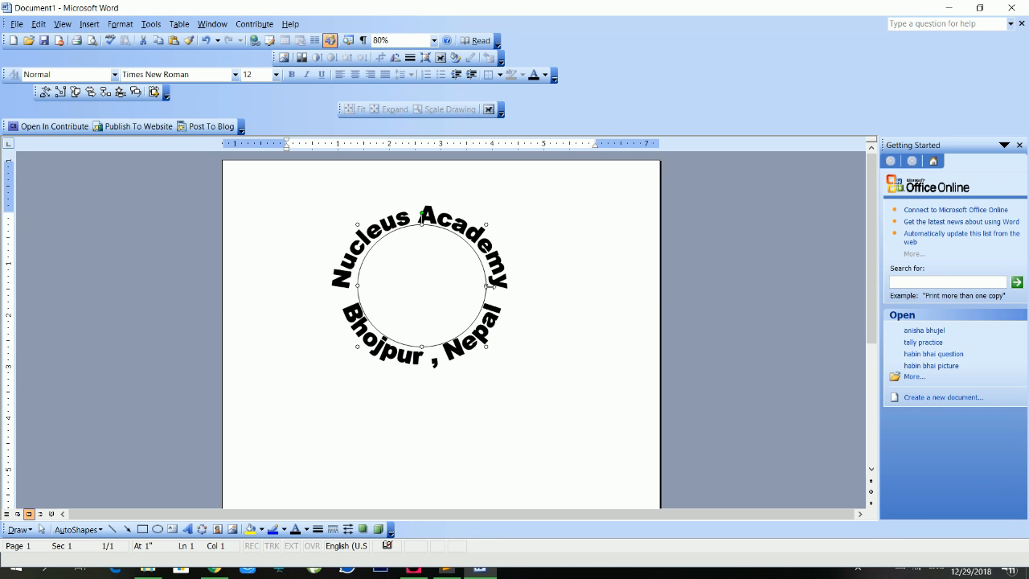
pyautogui.click(555, 329)
# Thicken the inner oval's outline to a 3 pt line
pyautogui.click(433, 313)
pyautogui.click(318, 530)
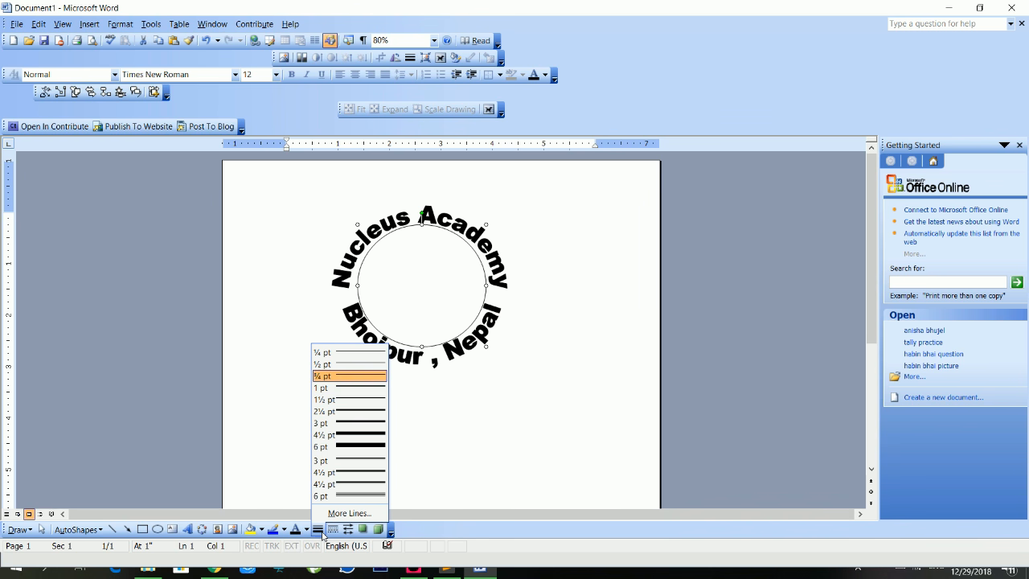
pyautogui.click(369, 439)
pyautogui.click(288, 216)
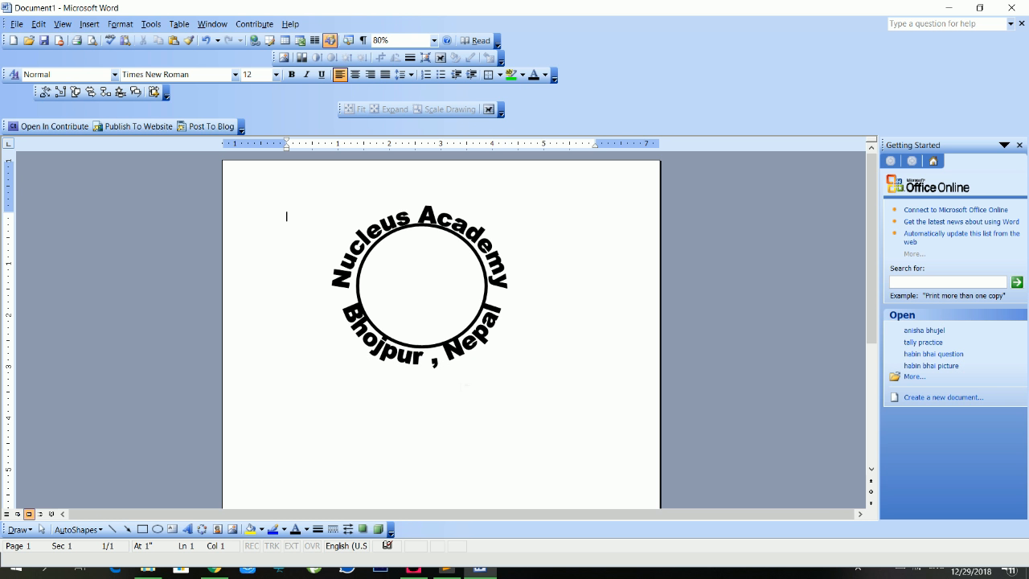
pyautogui.click(441, 302)
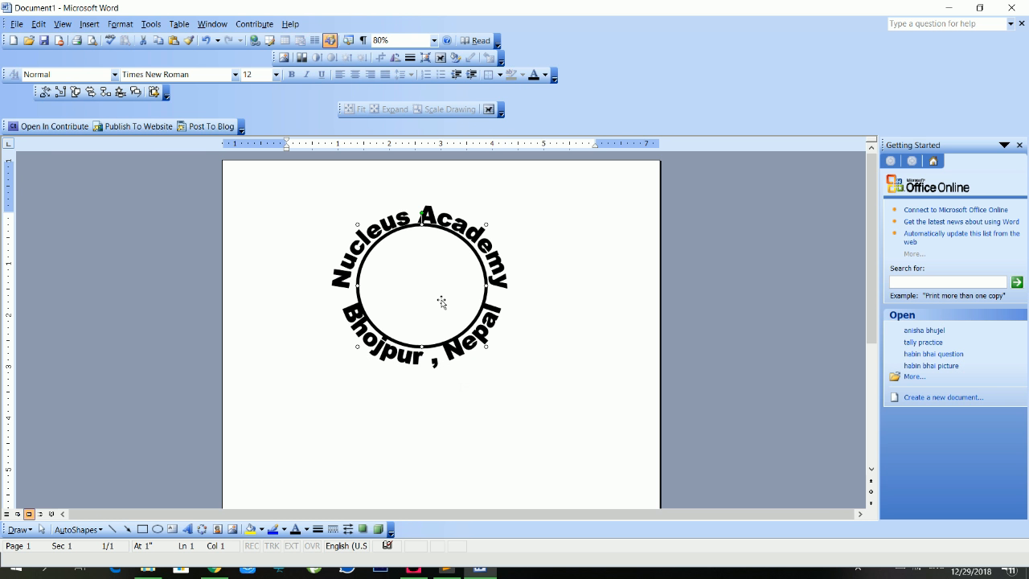
pyautogui.click(318, 530)
pyautogui.click(360, 423)
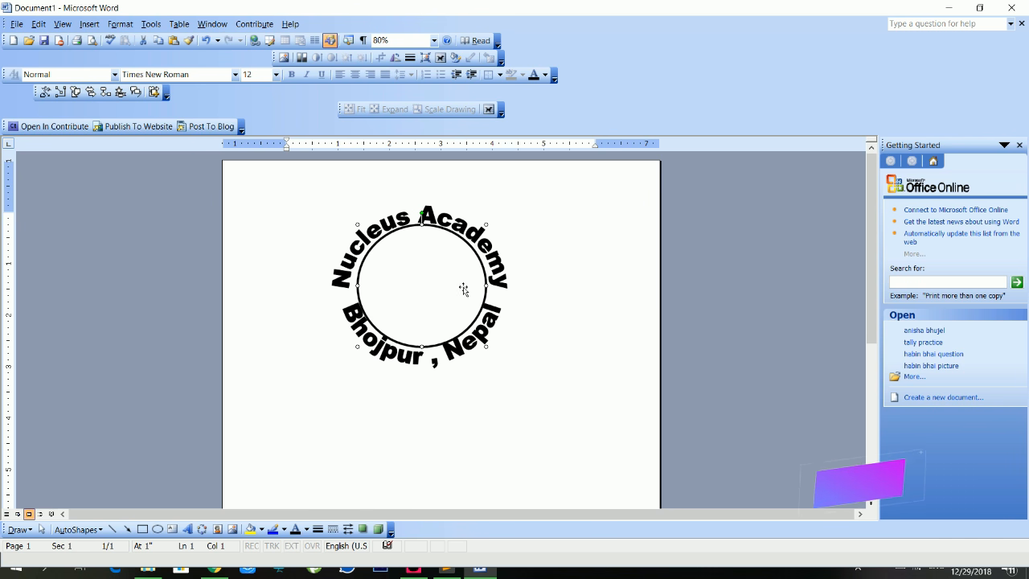
# Draw a near-circular oval around the WordArt ring, sized about 3.75 by 3.5 inches, and send it to the back
pyautogui.click(157, 529)
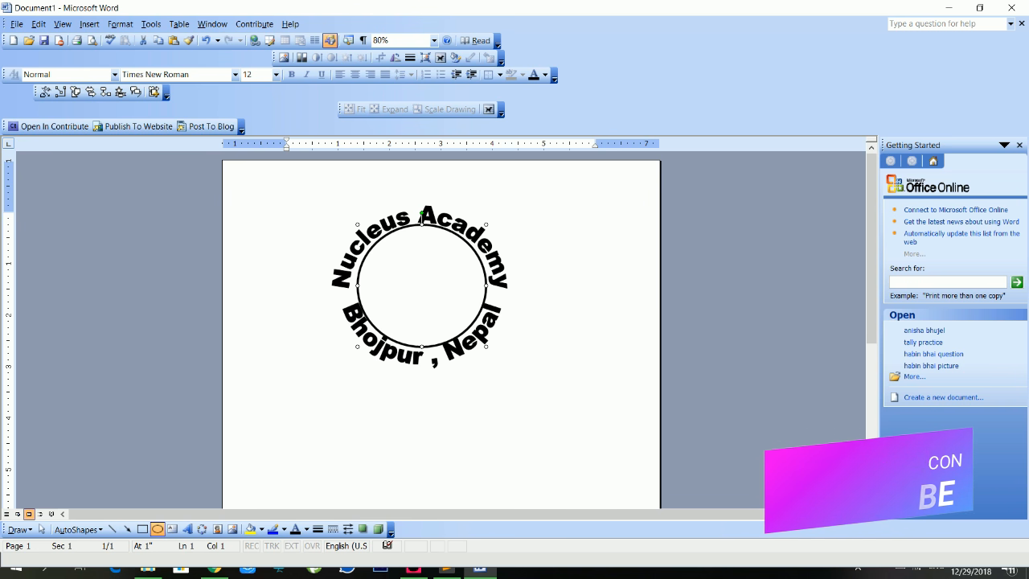
pyautogui.moveTo(325, 179); pyautogui.dragTo(544, 379)
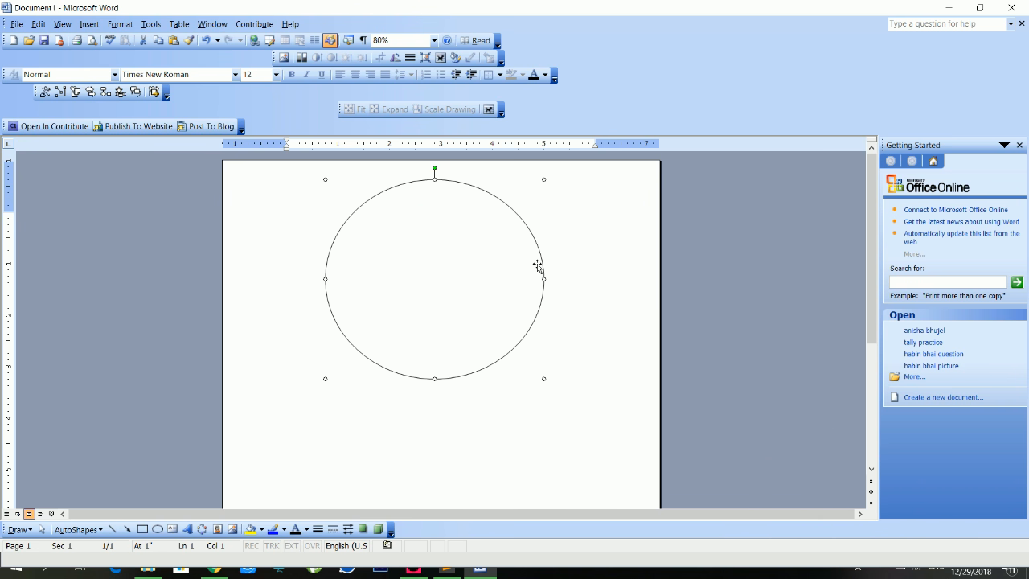
pyautogui.rightClick(415, 243)
pyautogui.moveTo(448, 328)
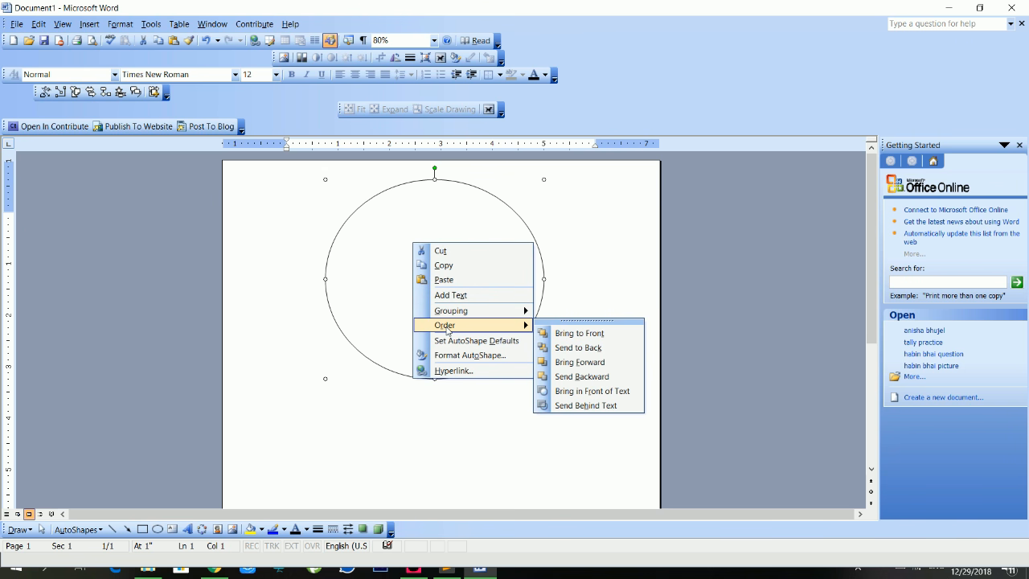
pyautogui.click(603, 350)
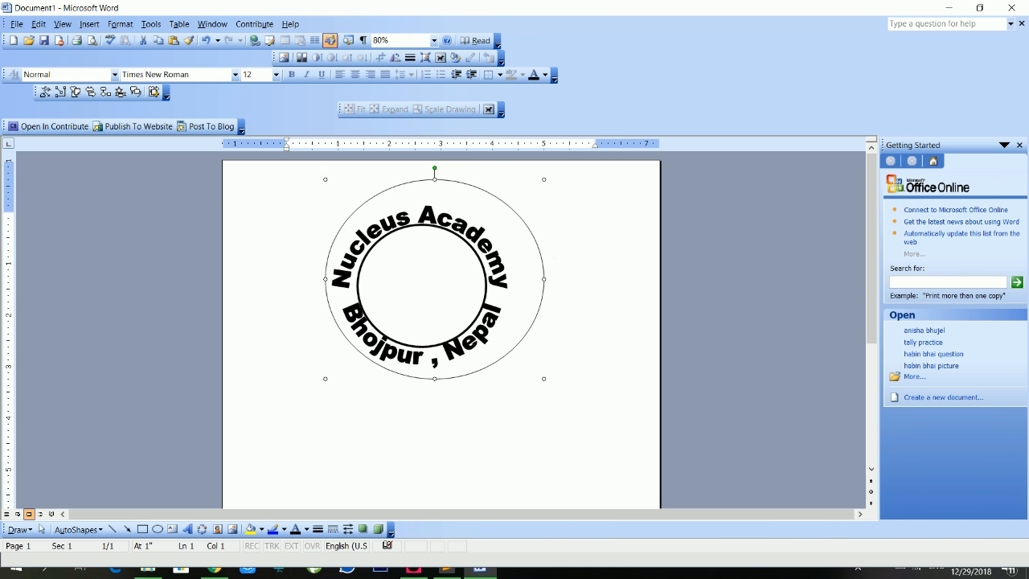
pyautogui.moveTo(544, 179); pyautogui.dragTo(518, 198)
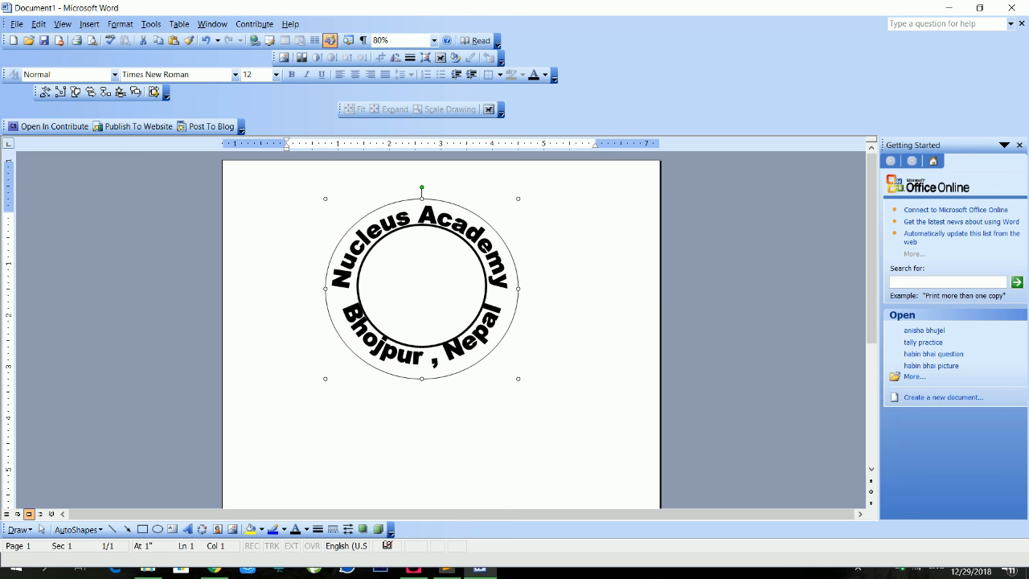
# Give the outer oval a 3 pt outline with a square-dot dash style
pyautogui.click(318, 529)
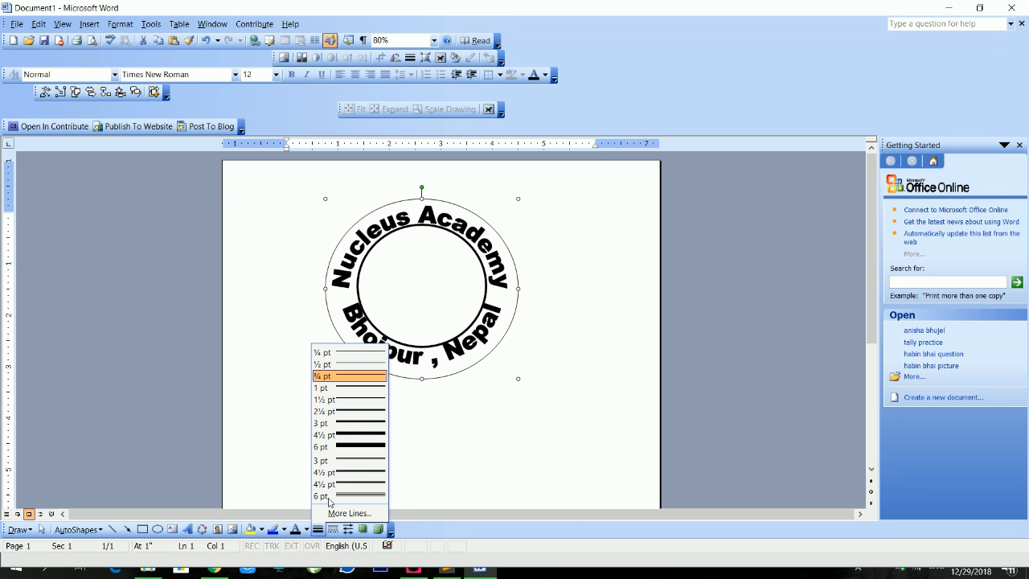
pyautogui.click(381, 423)
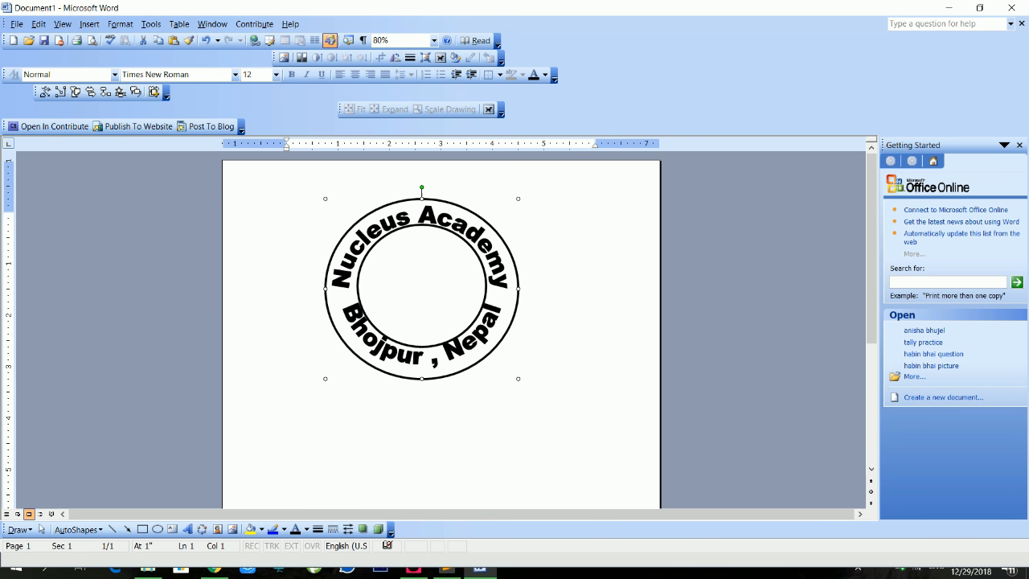
pyautogui.click(333, 530)
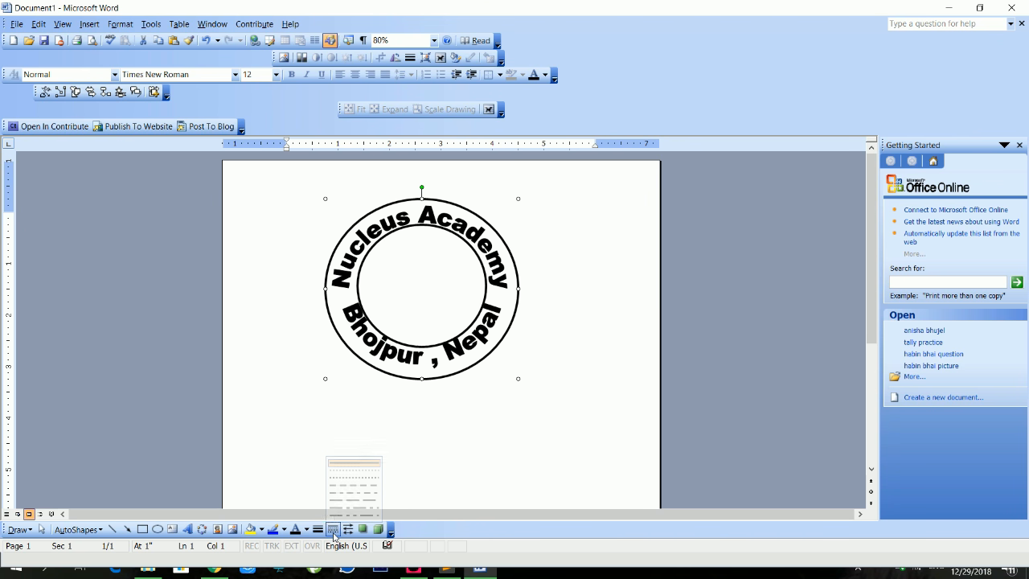
pyautogui.click(354, 477)
# Try a dashed outline on the inner oval and return it to a solid line
pyautogui.click(383, 296)
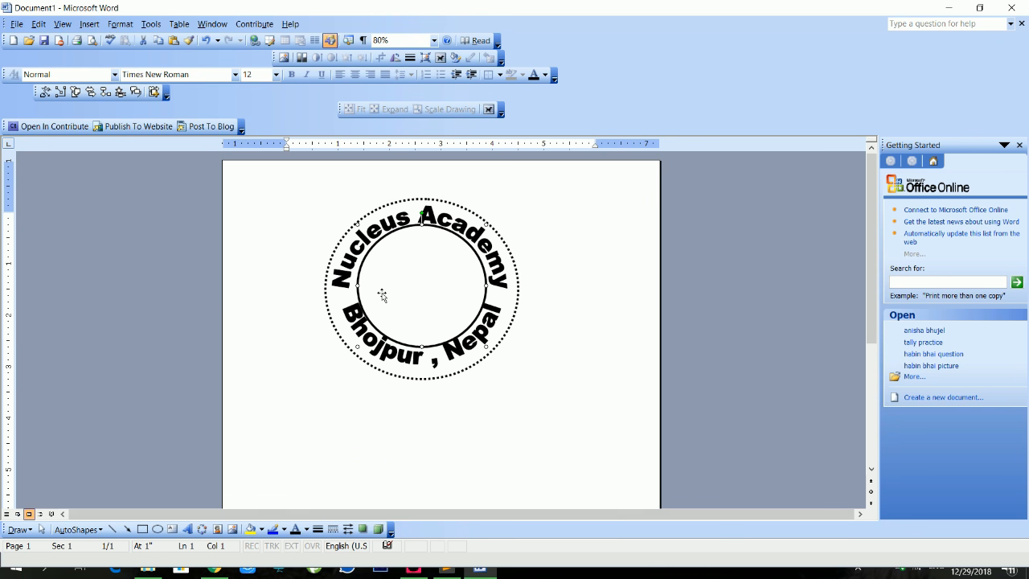
pyautogui.click(332, 529)
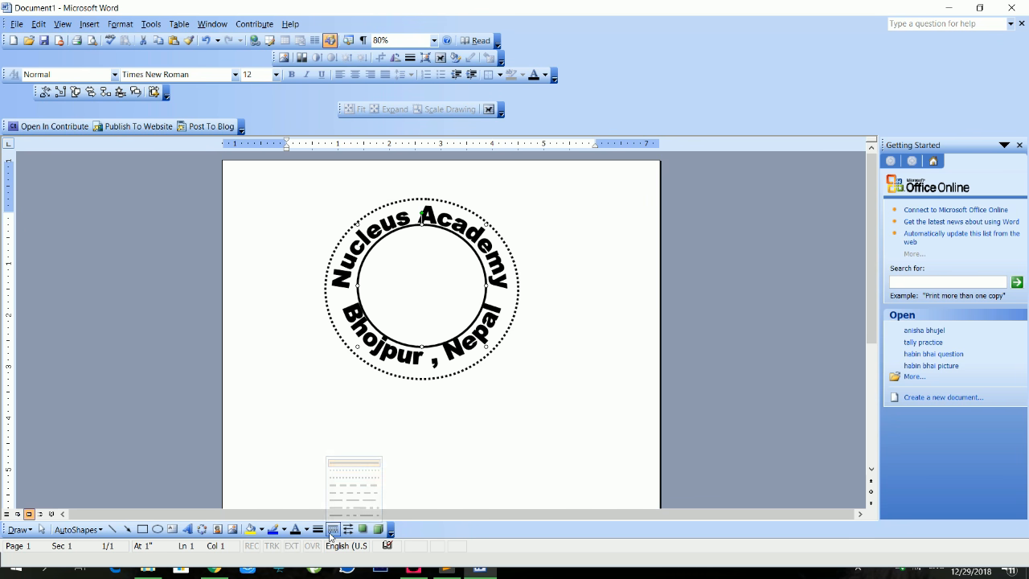
pyautogui.click(362, 486)
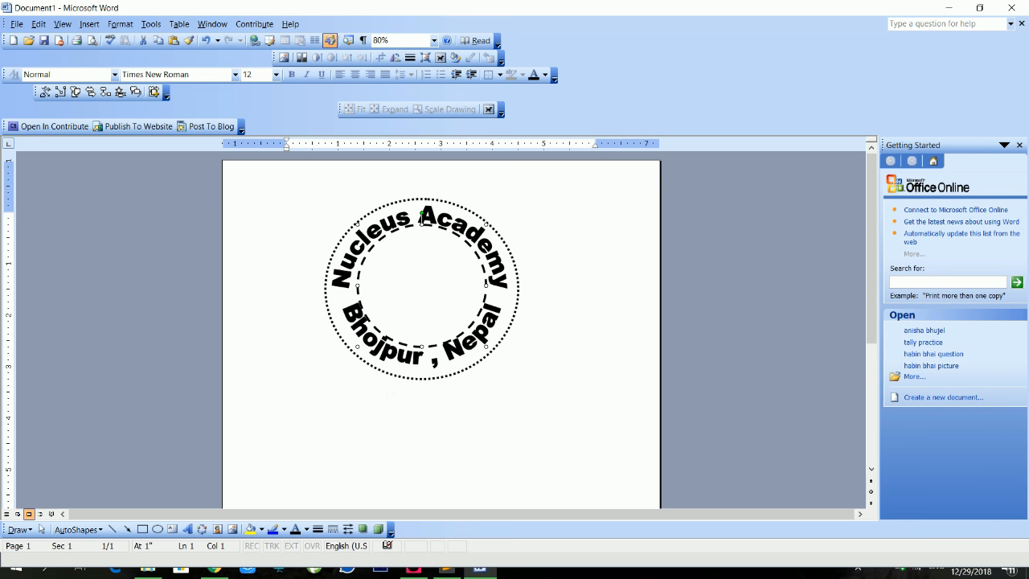
pyautogui.click(318, 530)
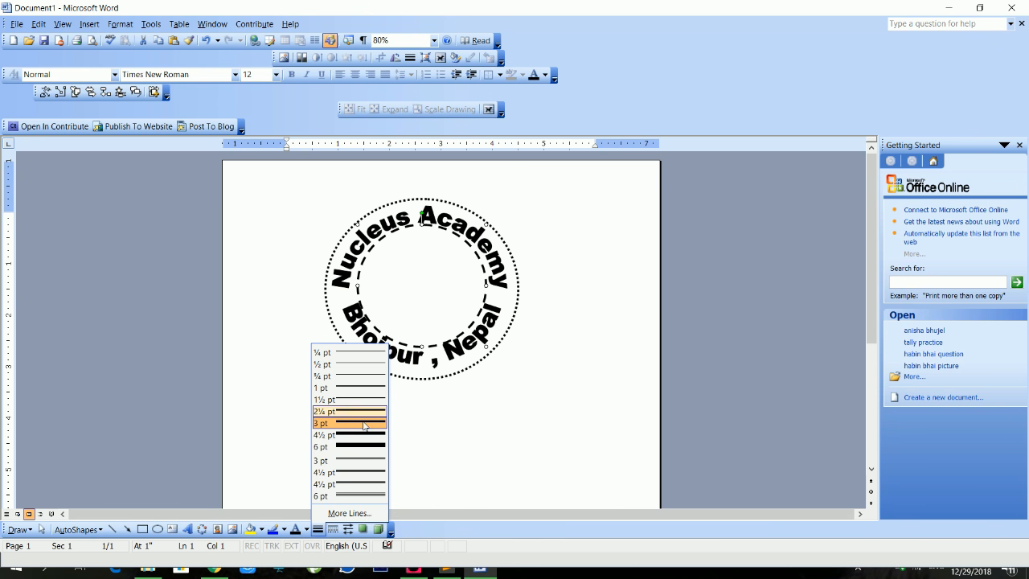
pyautogui.click(335, 531)
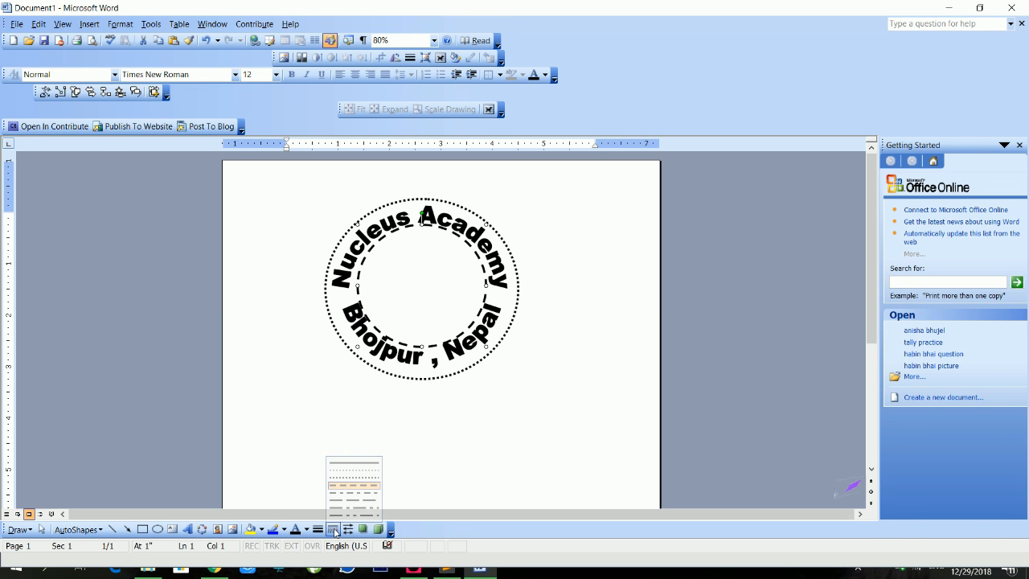
pyautogui.click(354, 463)
pyautogui.click(287, 218)
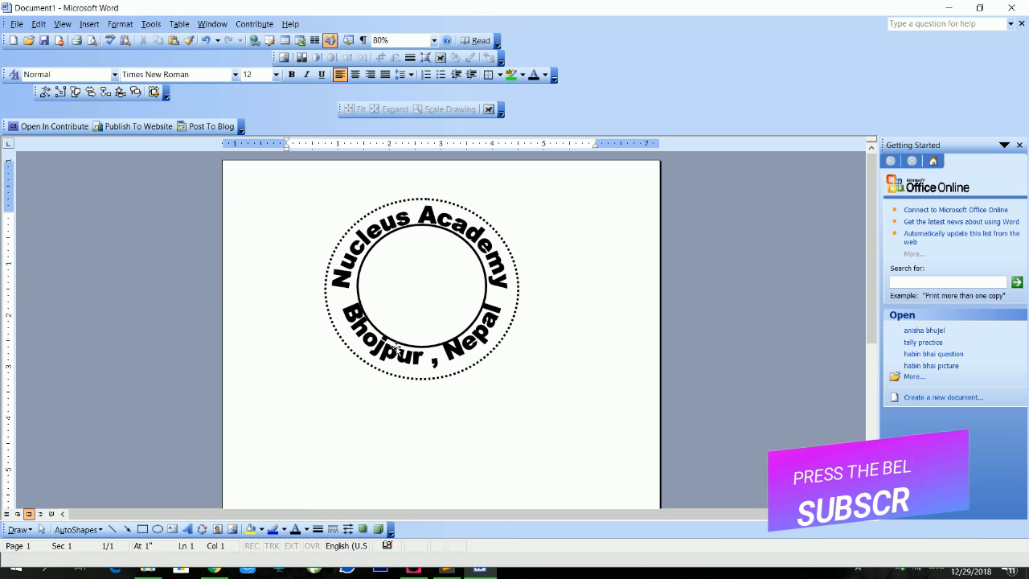
# Set up a two-color gradient fill for the inner oval, with green as Color 1 and red as Color 2
pyautogui.click(396, 352)
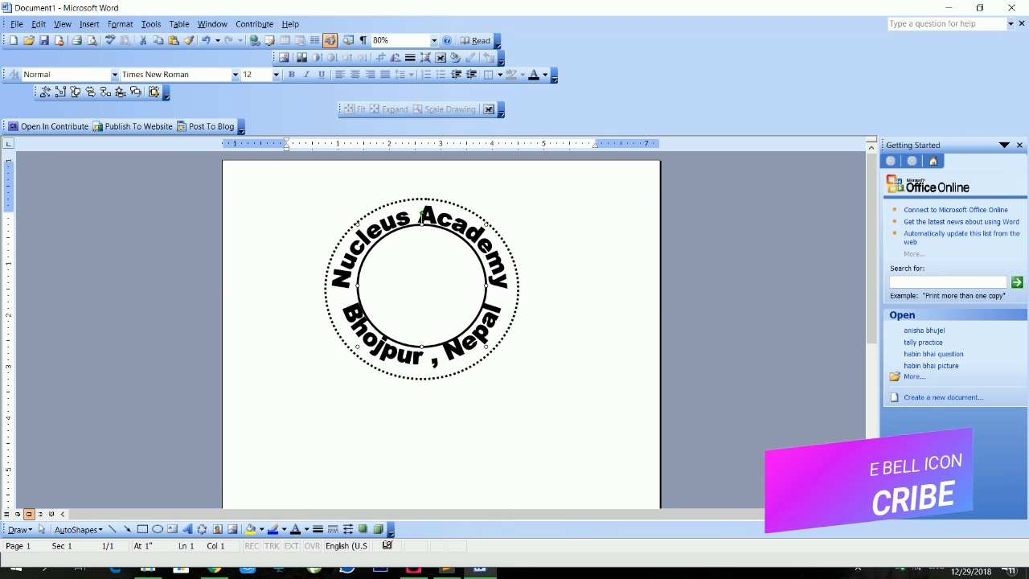
pyautogui.click(262, 530)
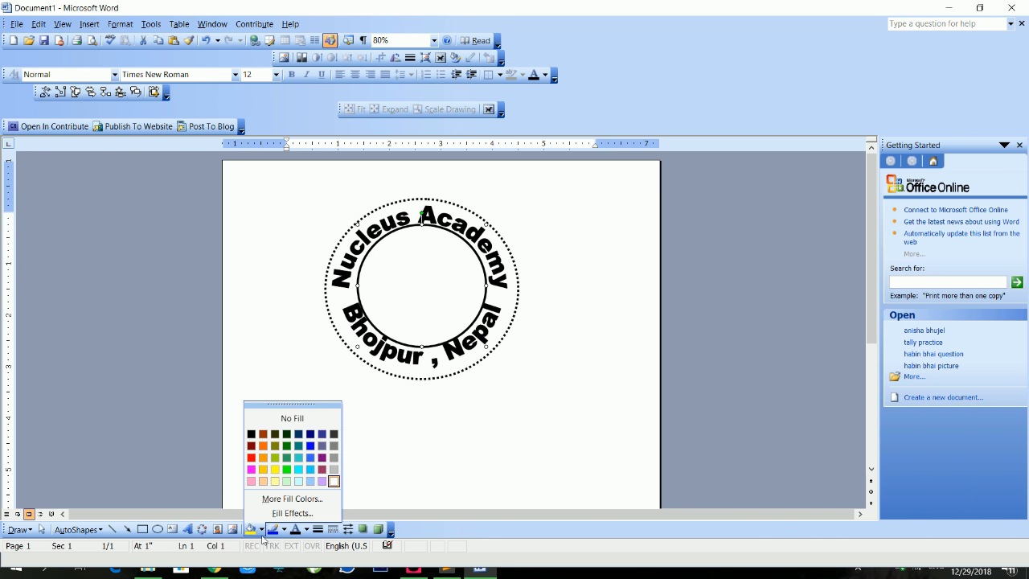
pyautogui.click(292, 513)
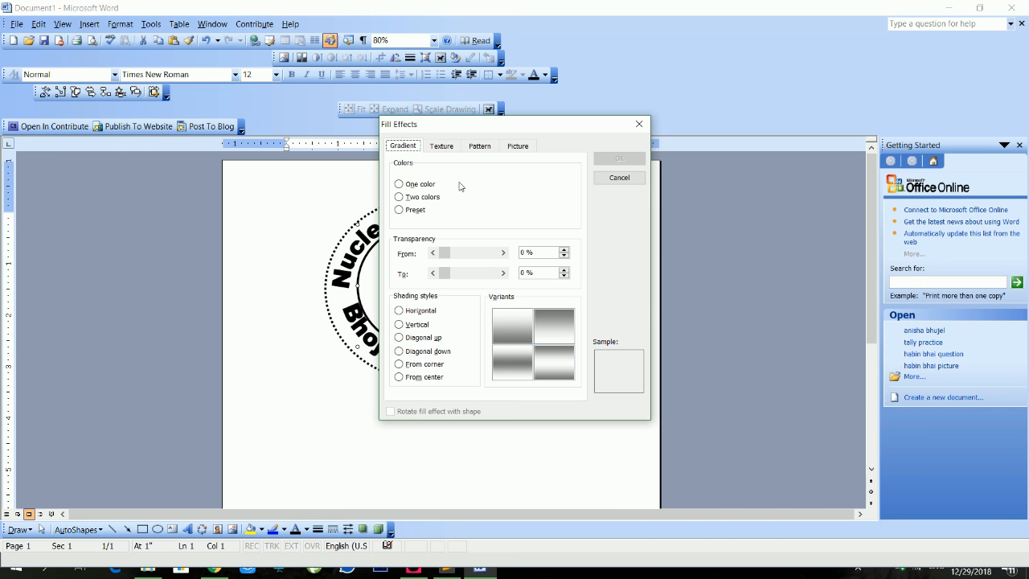
pyautogui.click(442, 198)
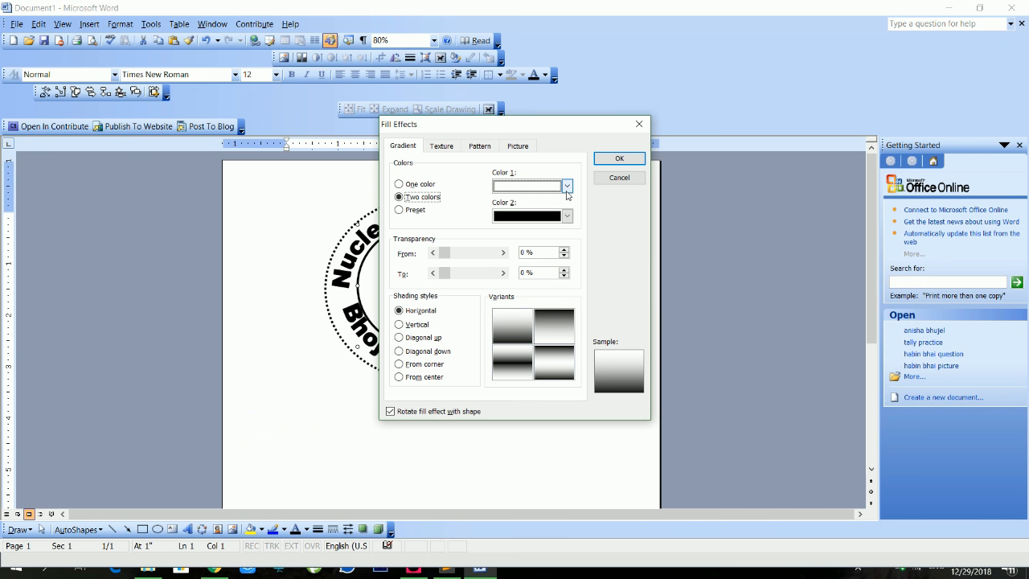
pyautogui.click(567, 186)
pyautogui.click(534, 237)
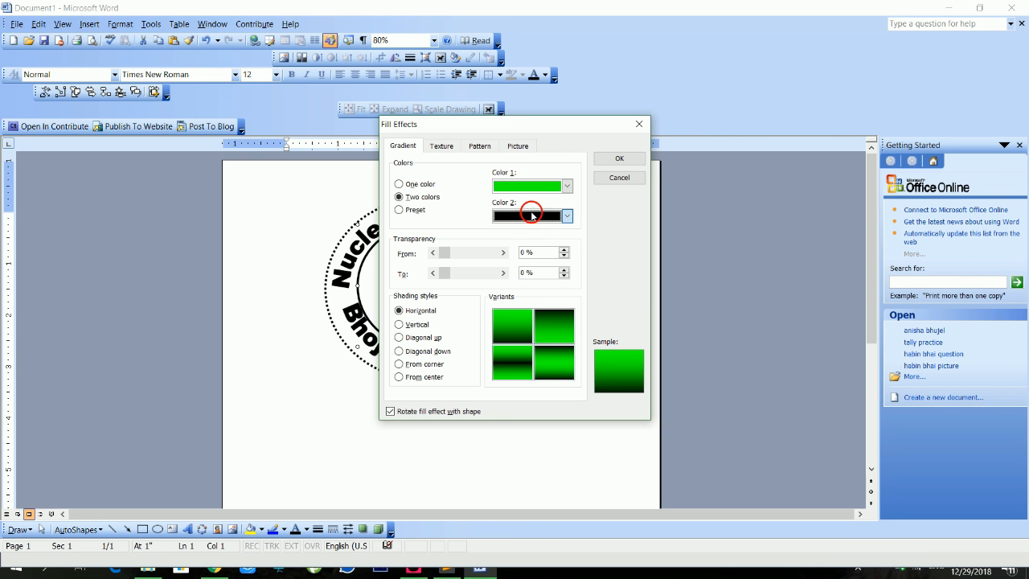
pyautogui.click(531, 216)
pyautogui.click(499, 256)
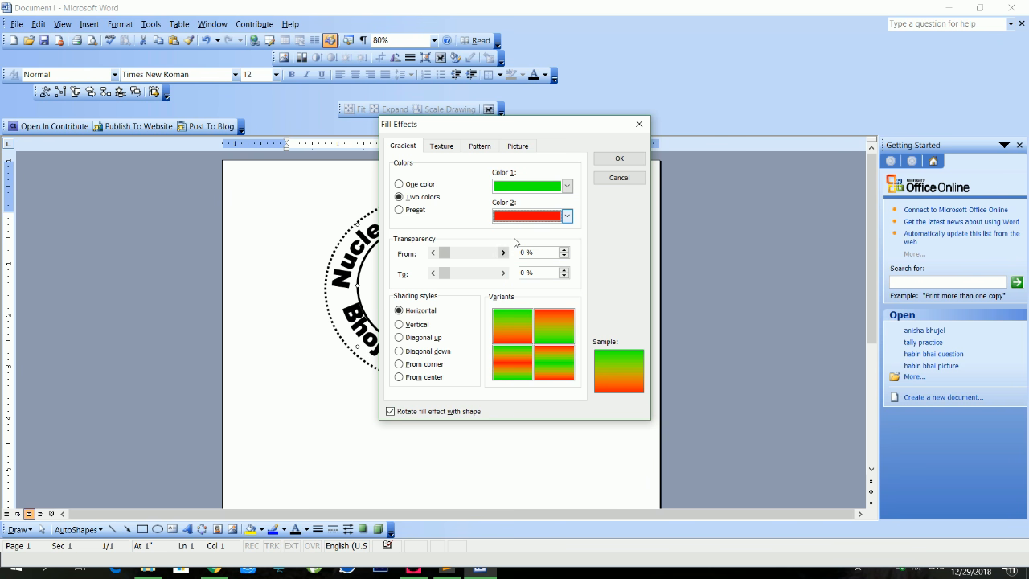
# Apply the inner oval's gradient with From center shading, using the variant with a red middle and green edge
pyautogui.click(400, 365)
pyautogui.click(406, 377)
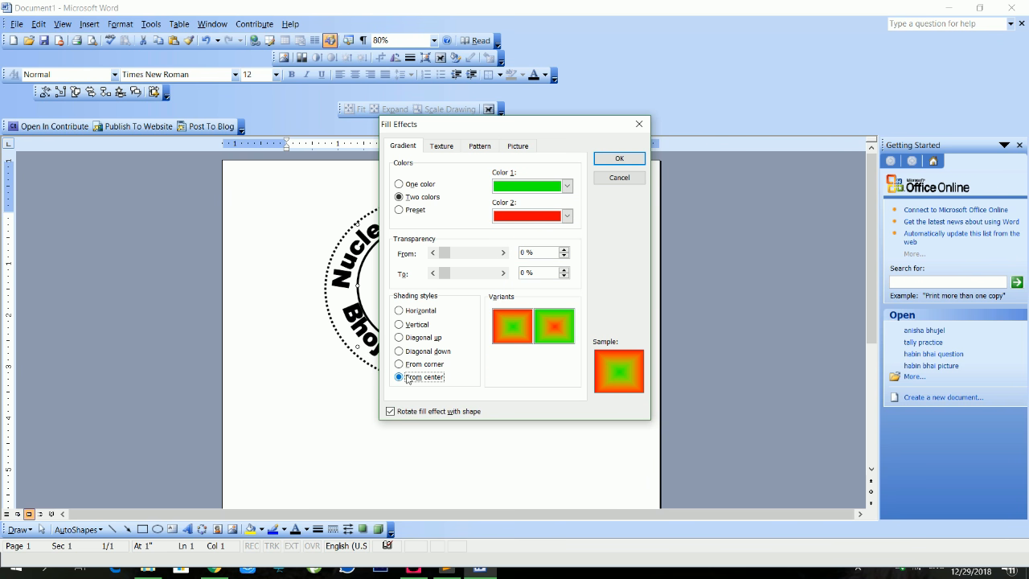
pyautogui.click(567, 325)
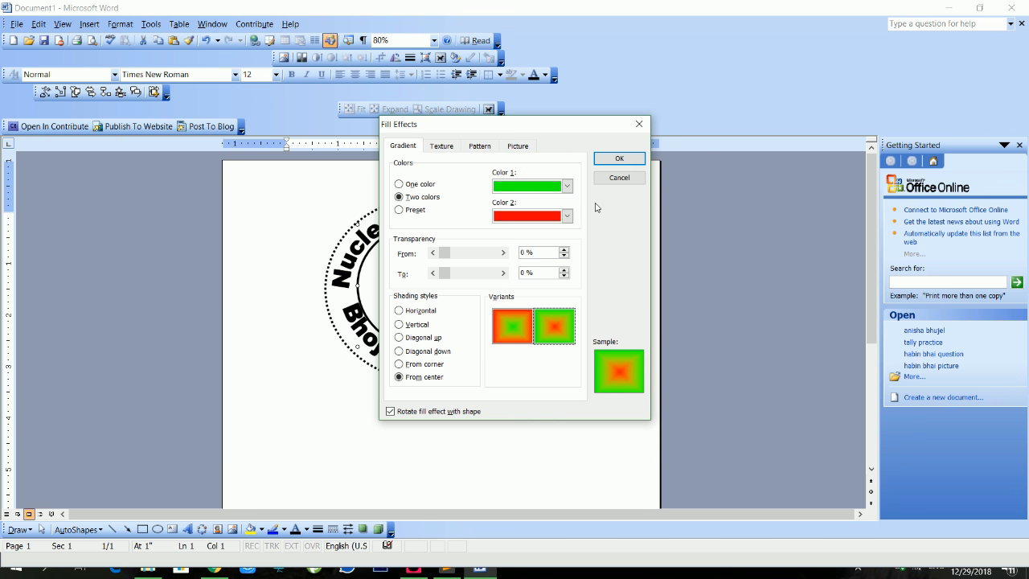
pyautogui.click(619, 158)
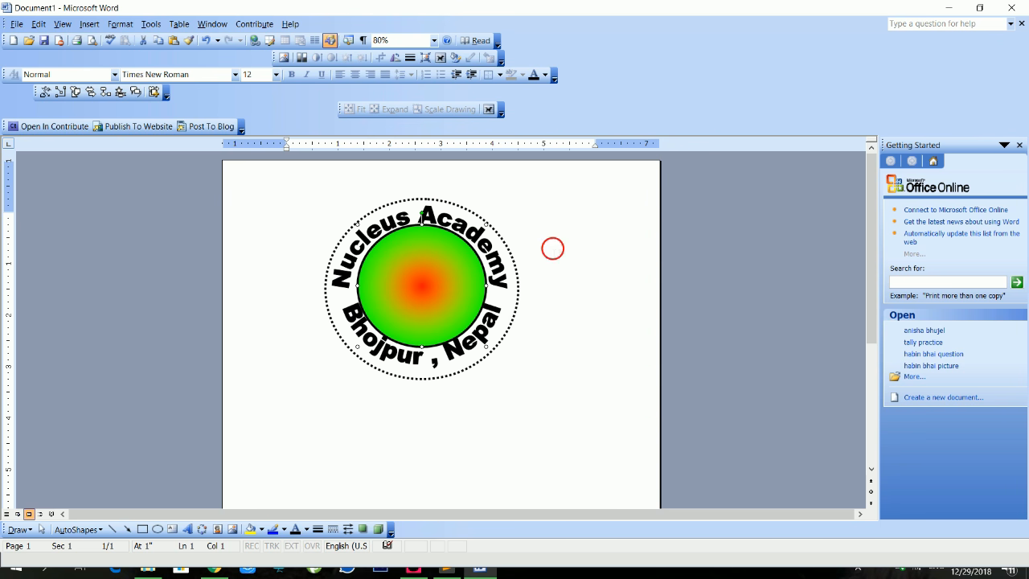
# Set up a two-color gradient fill for the outer oval, with dark green as Color 1 and red as Color 2
pyautogui.click(513, 264)
pyautogui.click(261, 530)
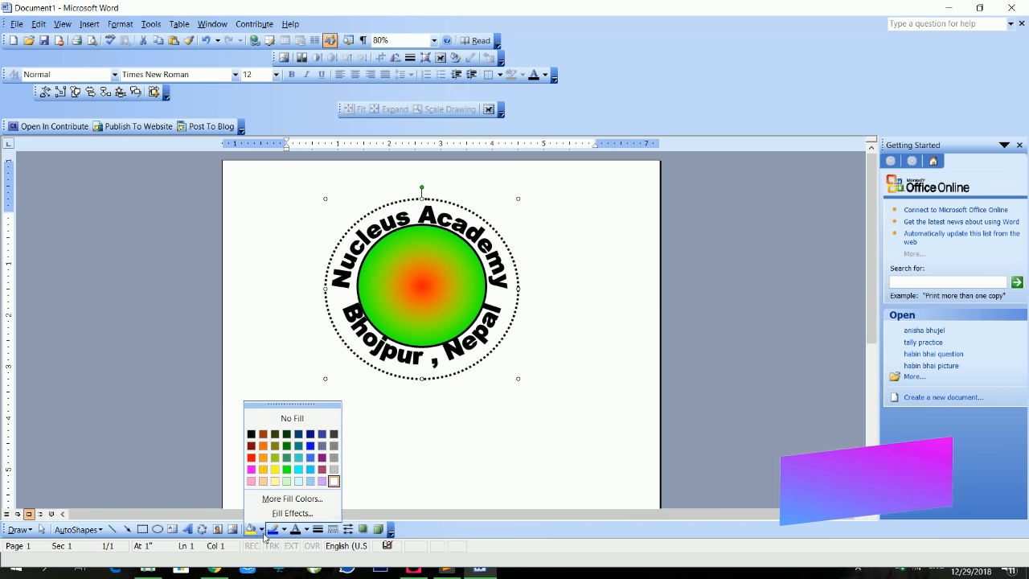
pyautogui.click(290, 513)
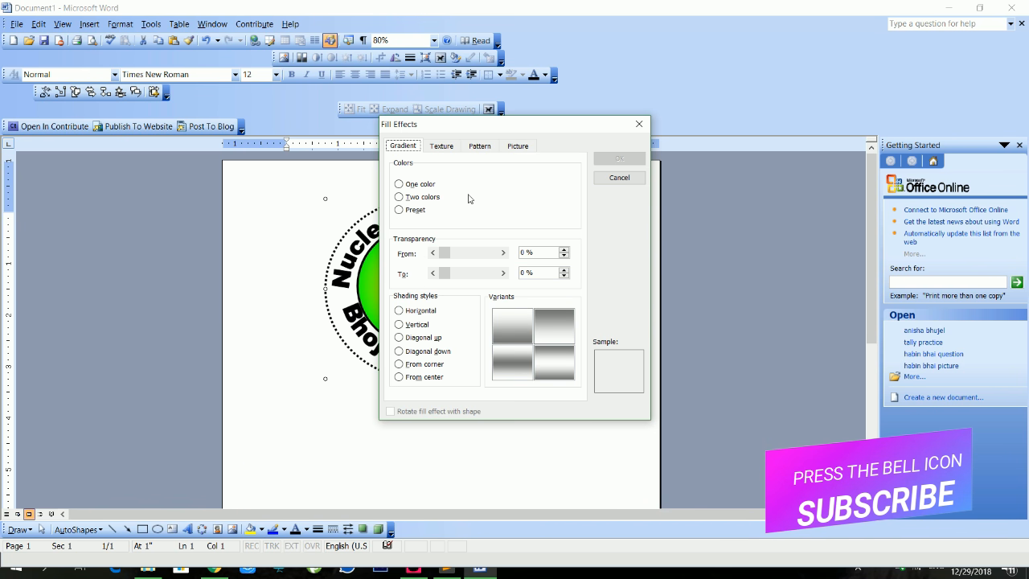
pyautogui.click(423, 197)
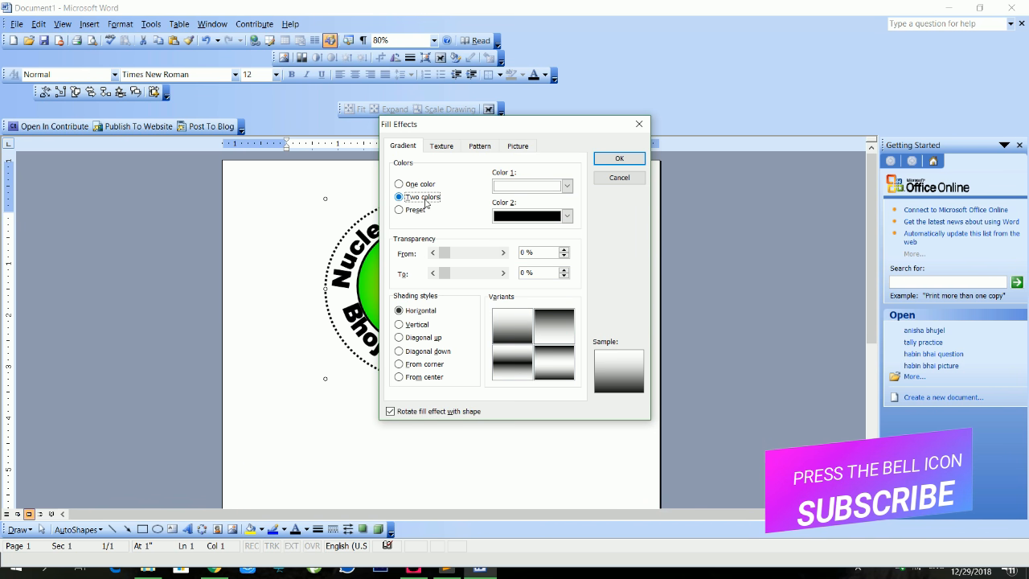
pyautogui.click(565, 187)
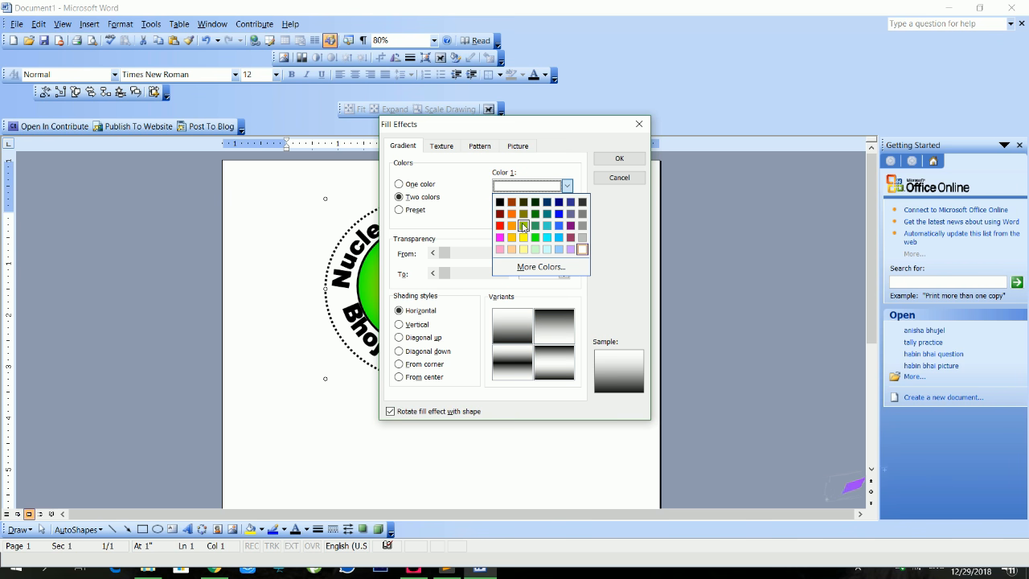
pyautogui.click(535, 214)
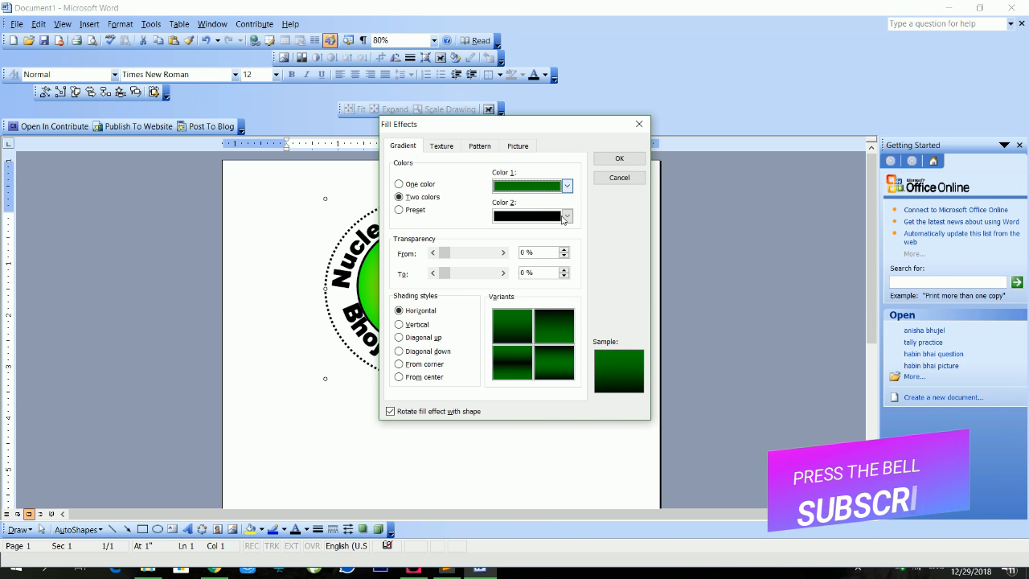
pyautogui.click(565, 217)
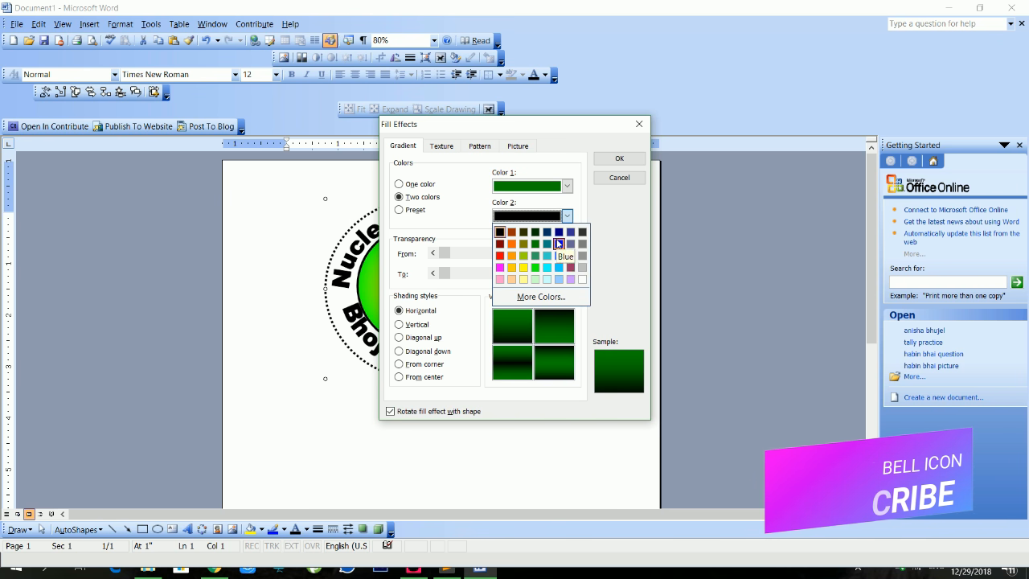
pyautogui.click(559, 244)
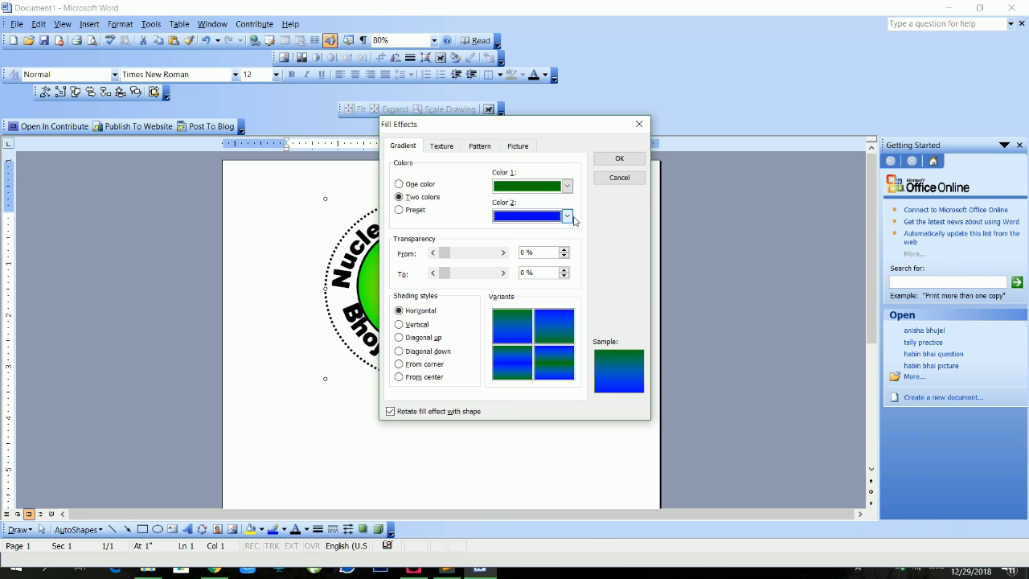
pyautogui.click(567, 215)
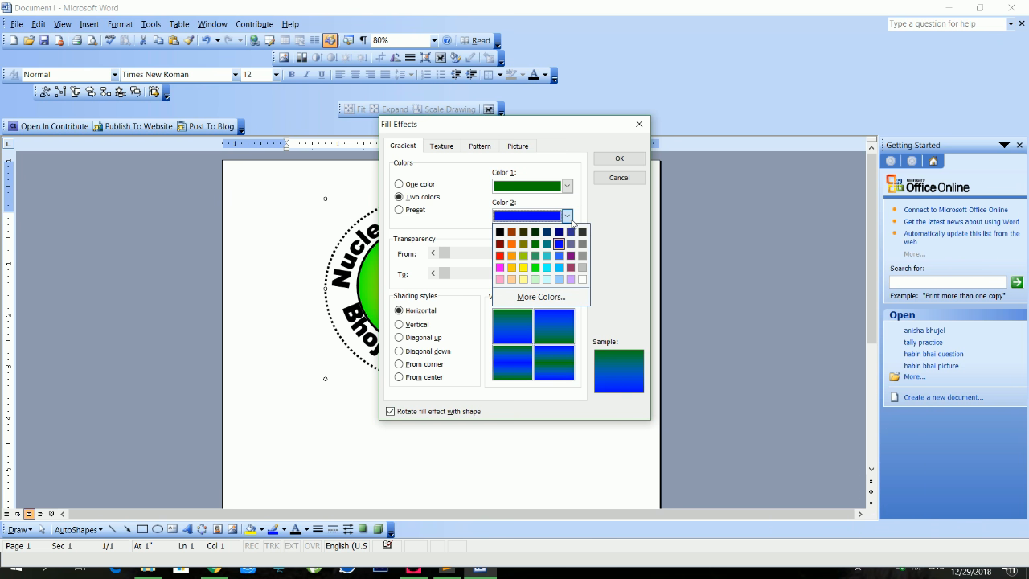
pyautogui.click(499, 256)
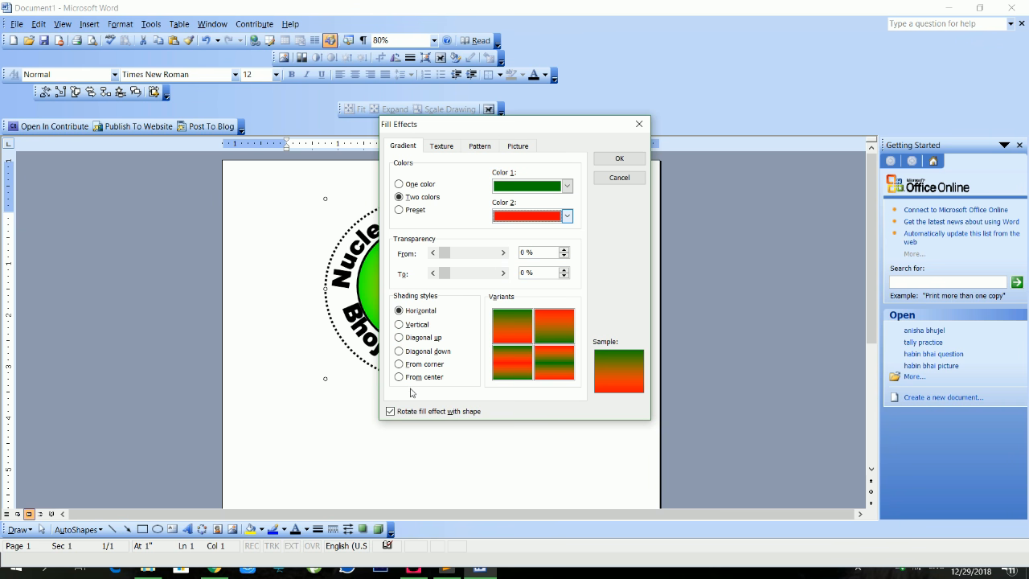
# Apply the outer oval's gradient with From center shading, using the variant with a green middle and red edge
pyautogui.click(413, 377)
pyautogui.click(531, 329)
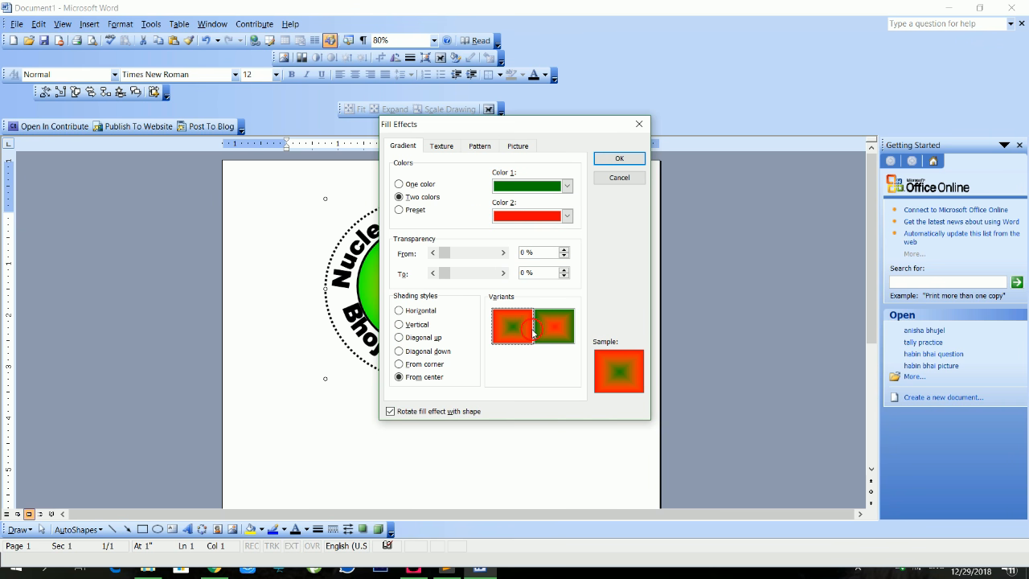
pyautogui.click(619, 158)
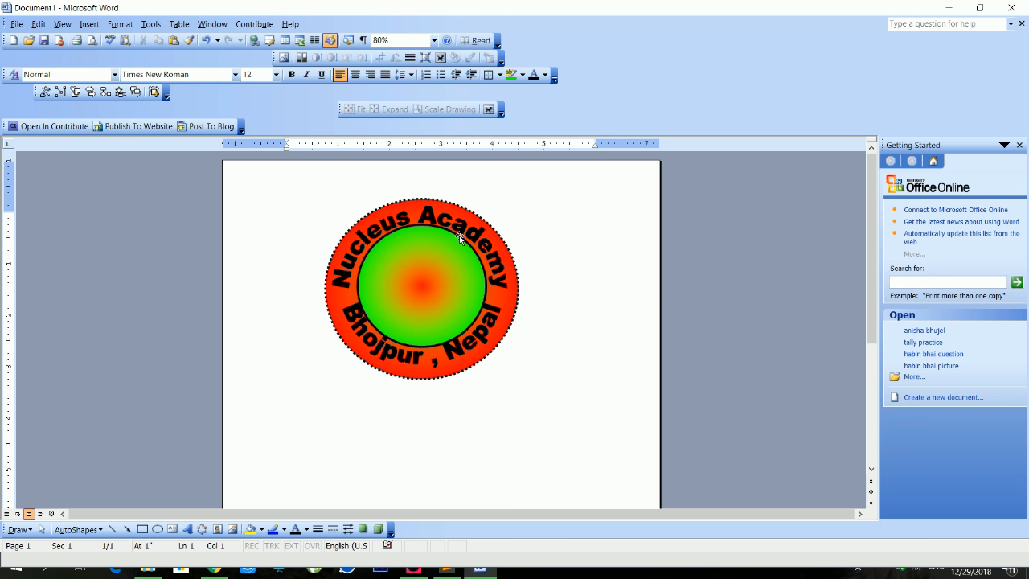
# Fill the curved "Nucleus Academy" and "Bhojpur , Nepal" WordArt text with white
pyautogui.click(455, 231)
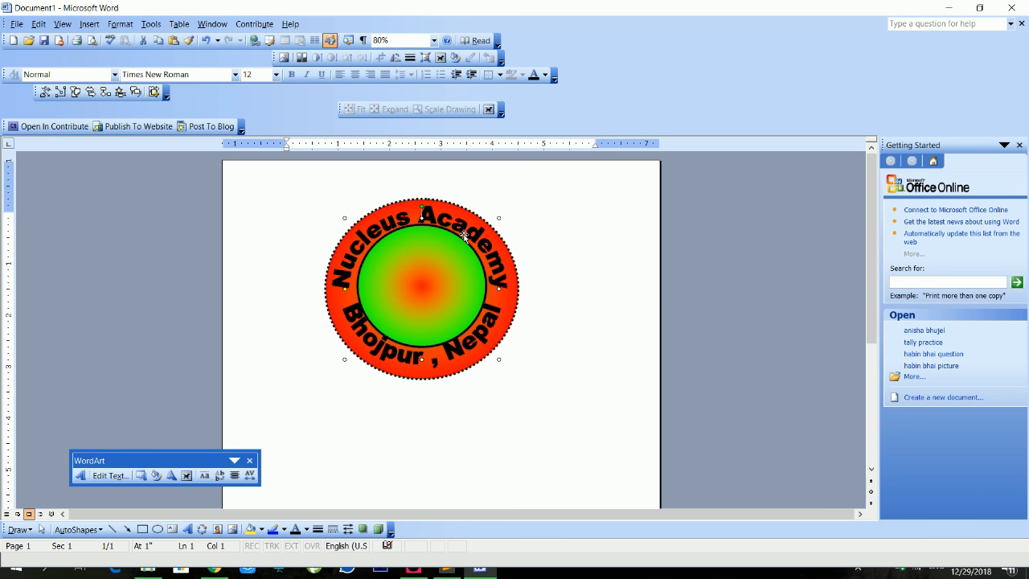
pyautogui.click(260, 530)
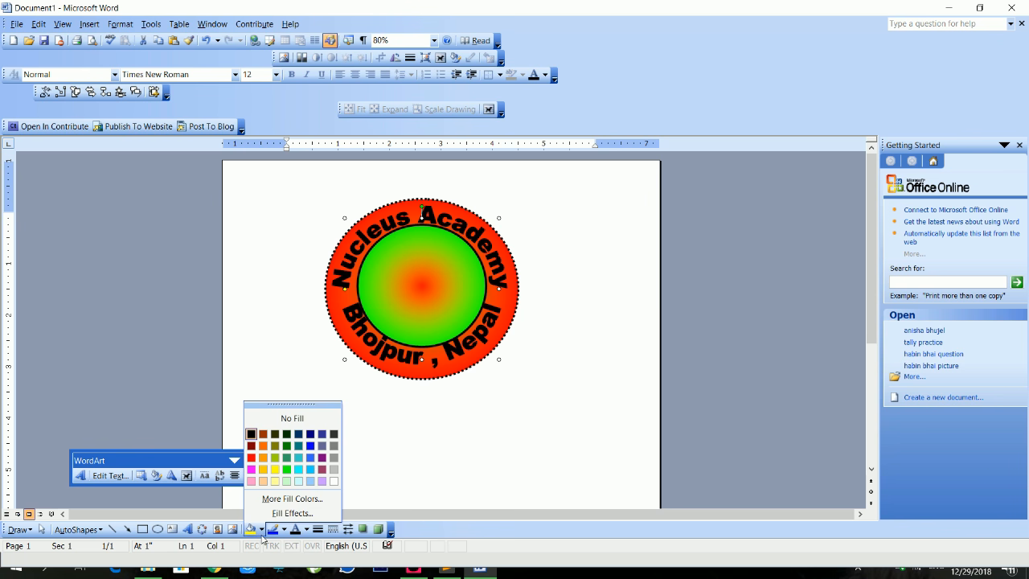
pyautogui.click(333, 481)
# Change the inner oval's outline color to white
pyautogui.click(427, 264)
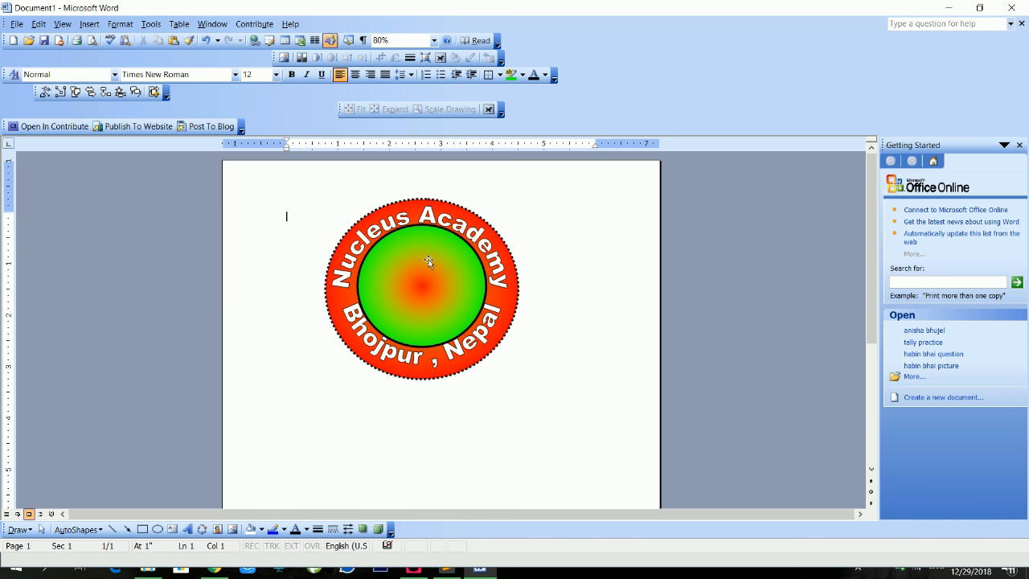
pyautogui.click(284, 530)
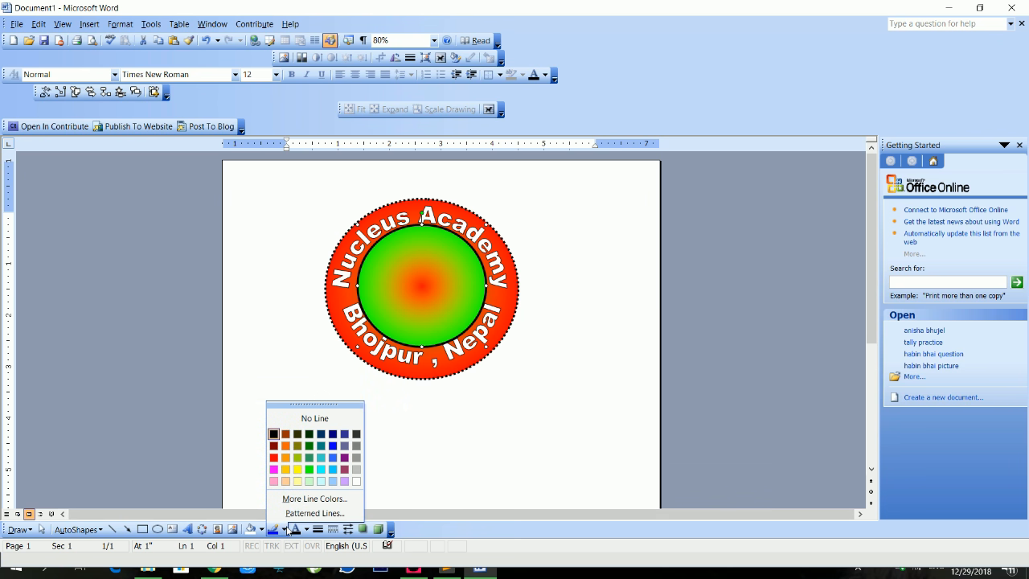
pyautogui.click(356, 481)
pyautogui.click(402, 440)
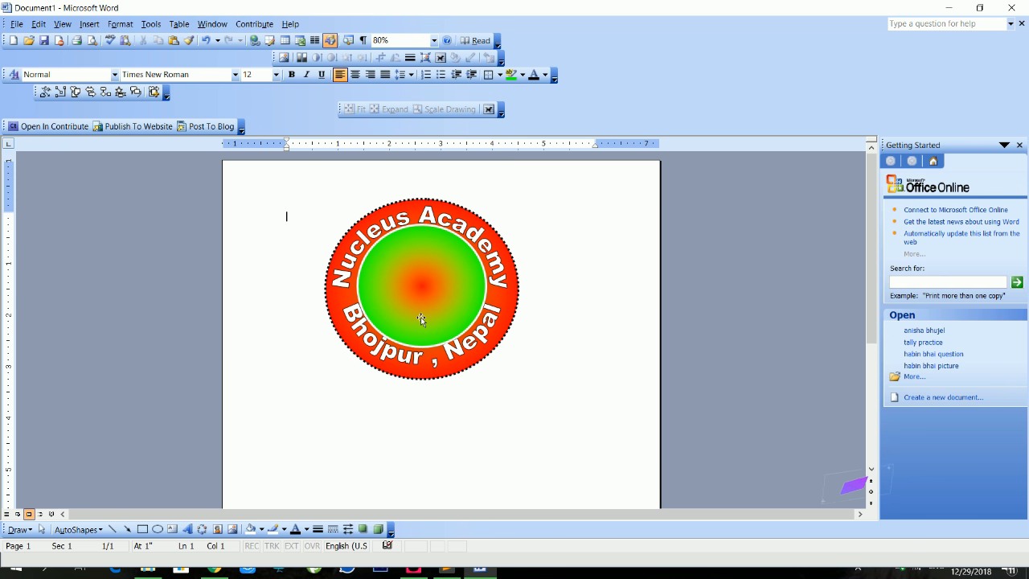
# Draw a small 5-point star in the red ring, between the starts of "Nucleus" and "Bhojpur"
pyautogui.click(75, 530)
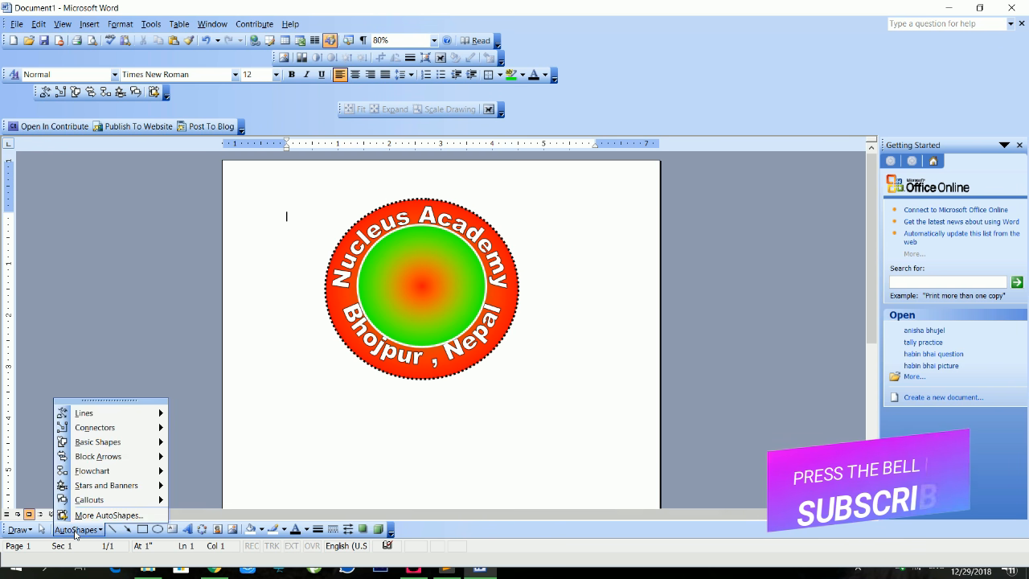
pyautogui.click(338, 330)
pyautogui.click(80, 530)
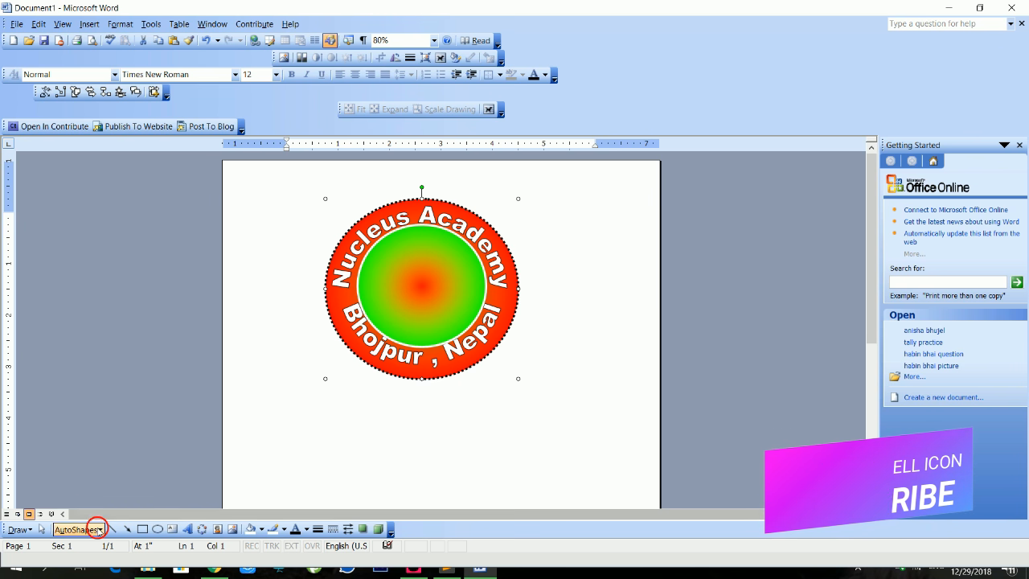
pyautogui.moveTo(119, 485)
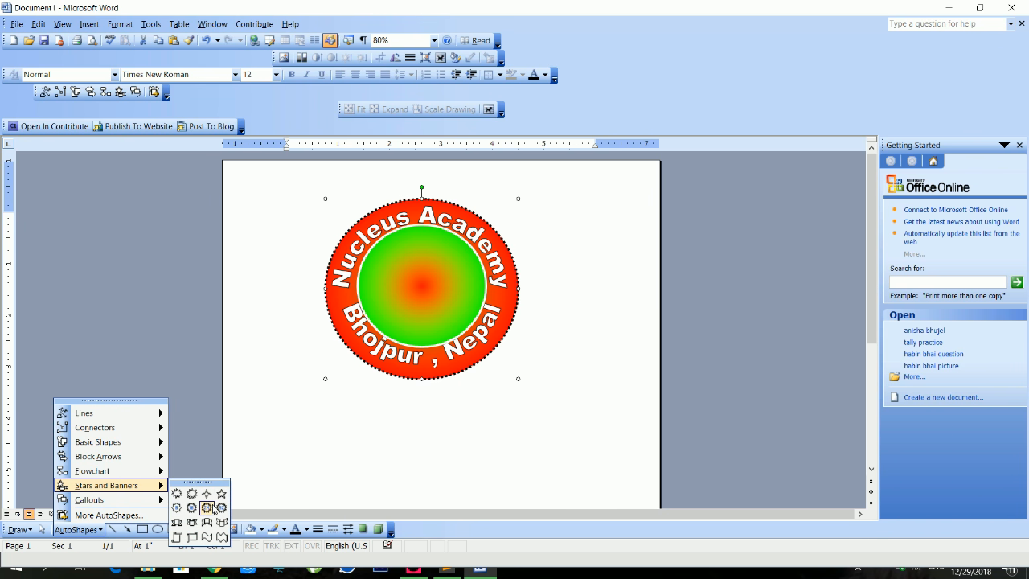
pyautogui.click(217, 492)
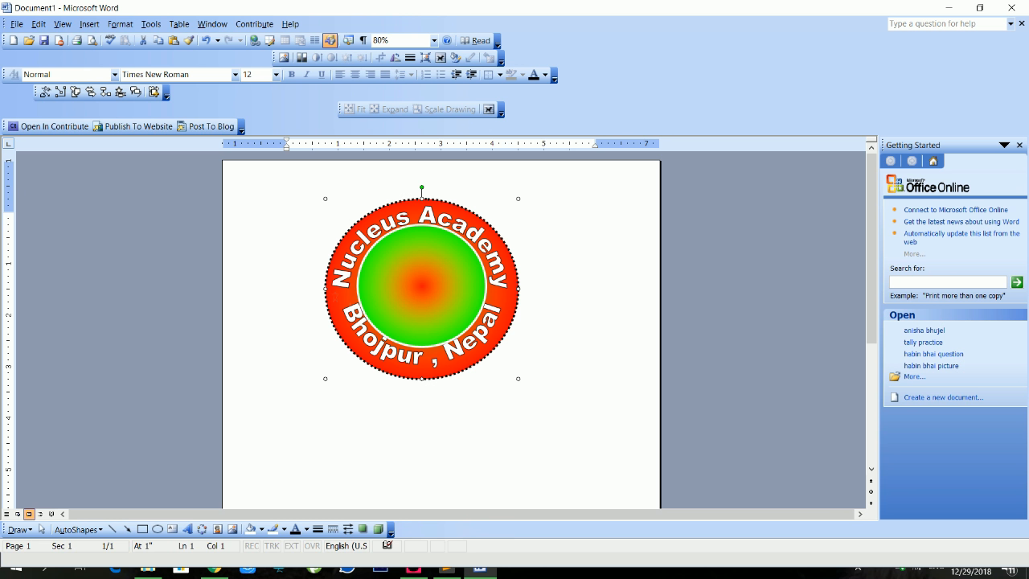
pyautogui.moveTo(332, 291); pyautogui.dragTo(345, 302)
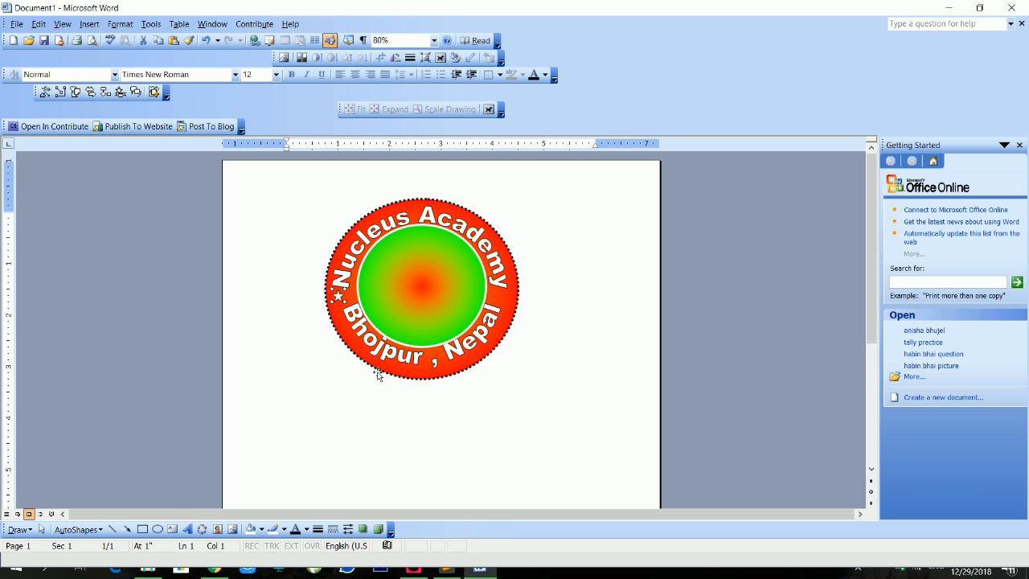
# Copy the small star and place the duplicate on the opposite side of the ring, between the ends of "Academy" and "Nepal"
pyautogui.click(88, 532)
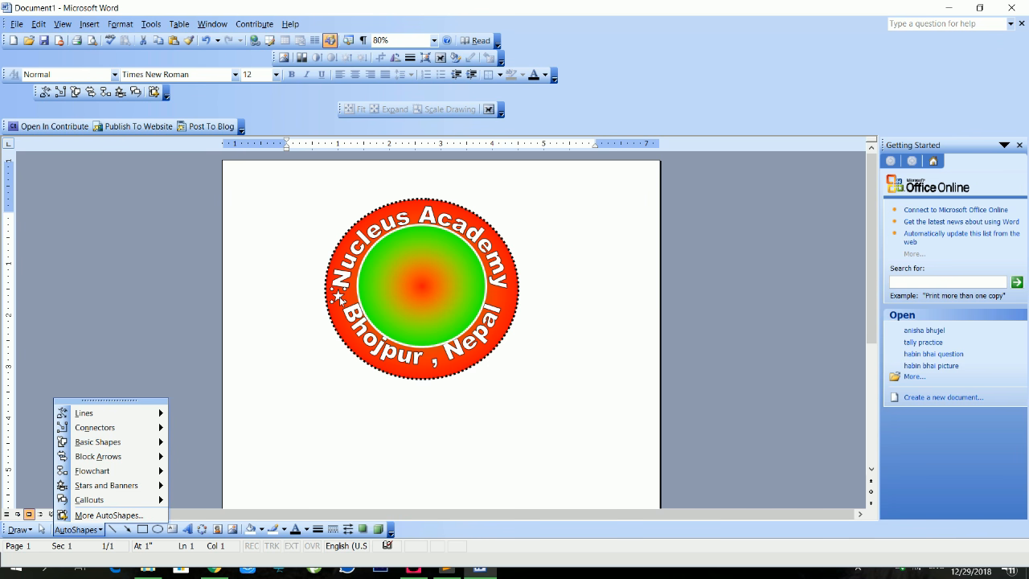
pyautogui.click(341, 299)
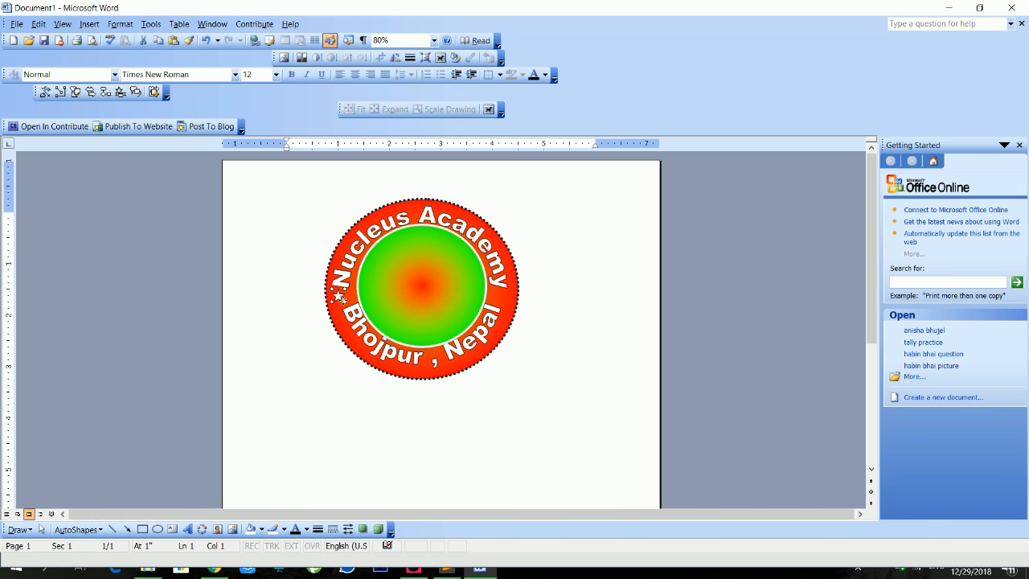
pyautogui.click(38, 23)
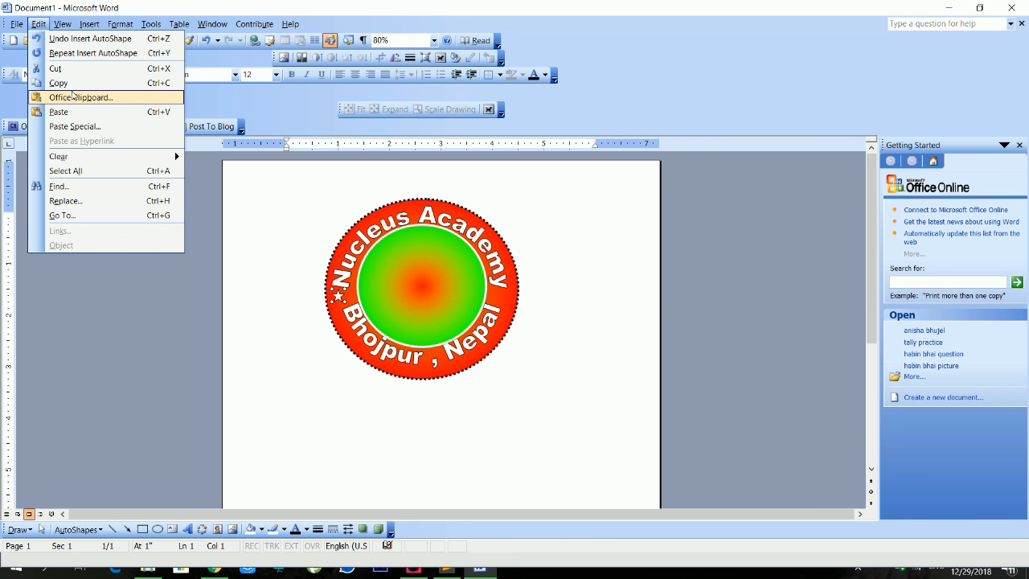
pyautogui.click(70, 86)
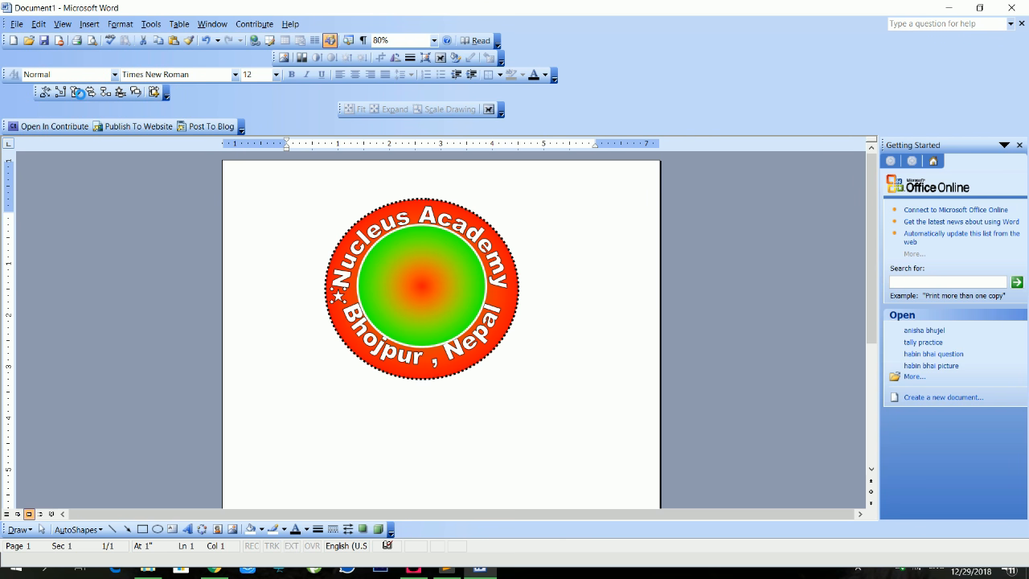
pyautogui.click(38, 23)
pyautogui.click(64, 112)
pyautogui.moveTo(504, 304); pyautogui.dragTo(504, 304)
pyautogui.click(286, 217)
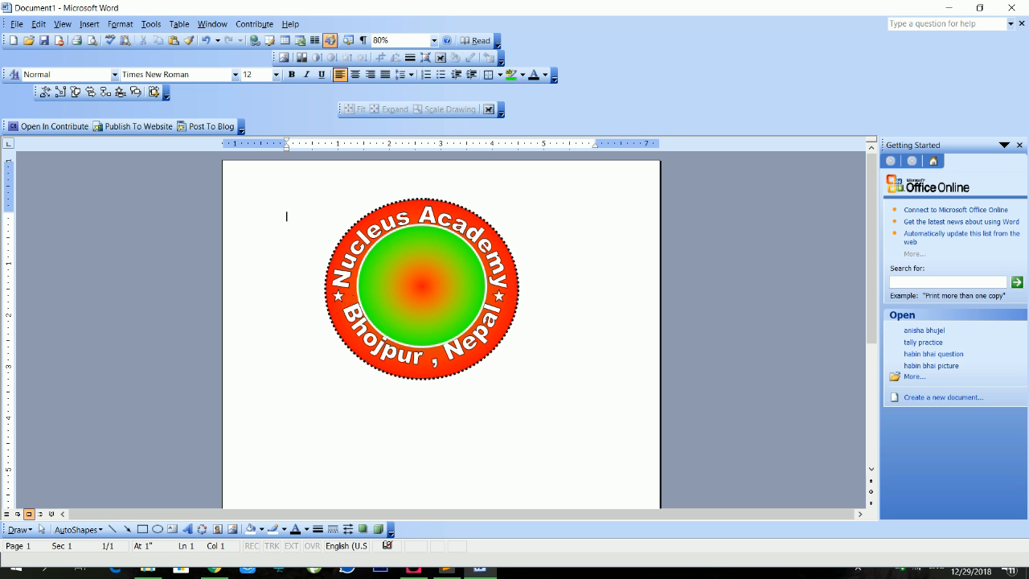
# Try an orange fill on the star beside "Nucleus", and fill both small stars with black
pyautogui.click(338, 299)
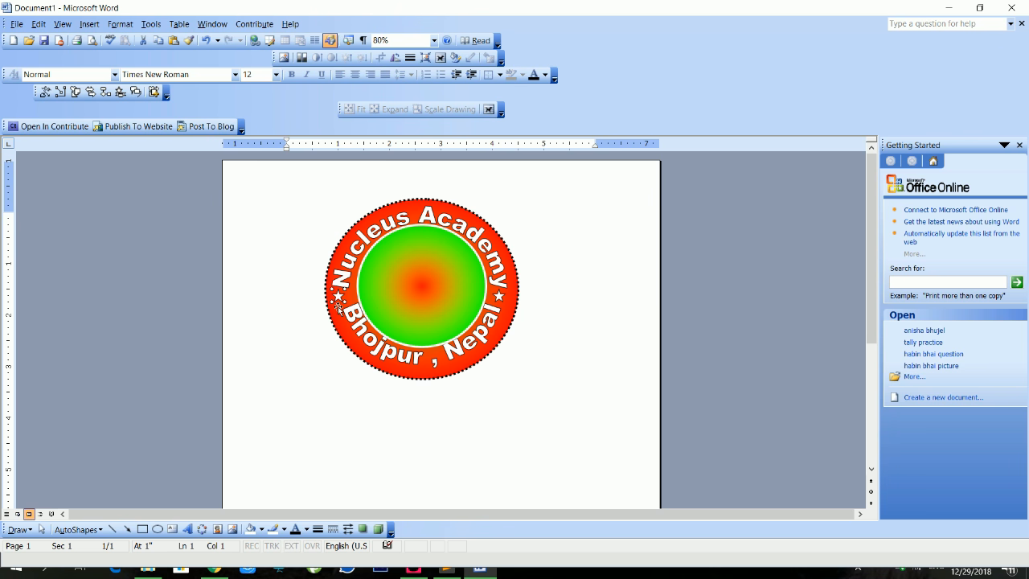
pyautogui.click(261, 529)
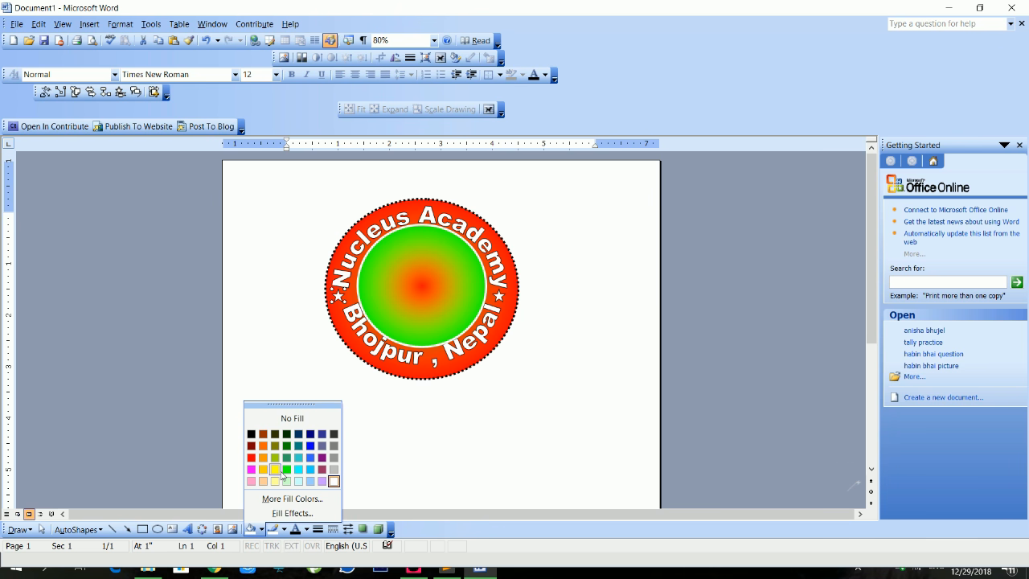
pyautogui.click(262, 458)
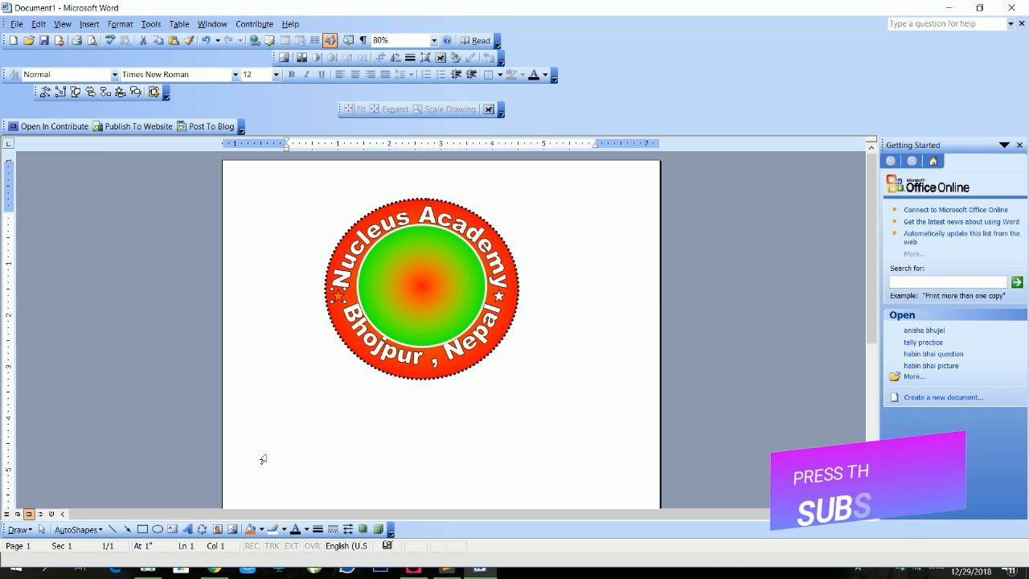
pyautogui.click(261, 530)
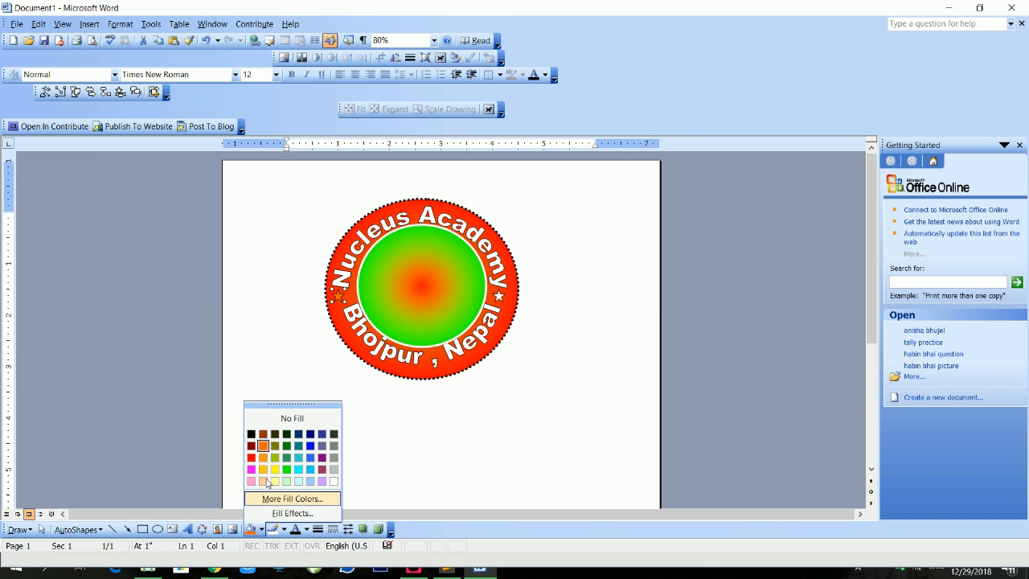
pyautogui.click(250, 434)
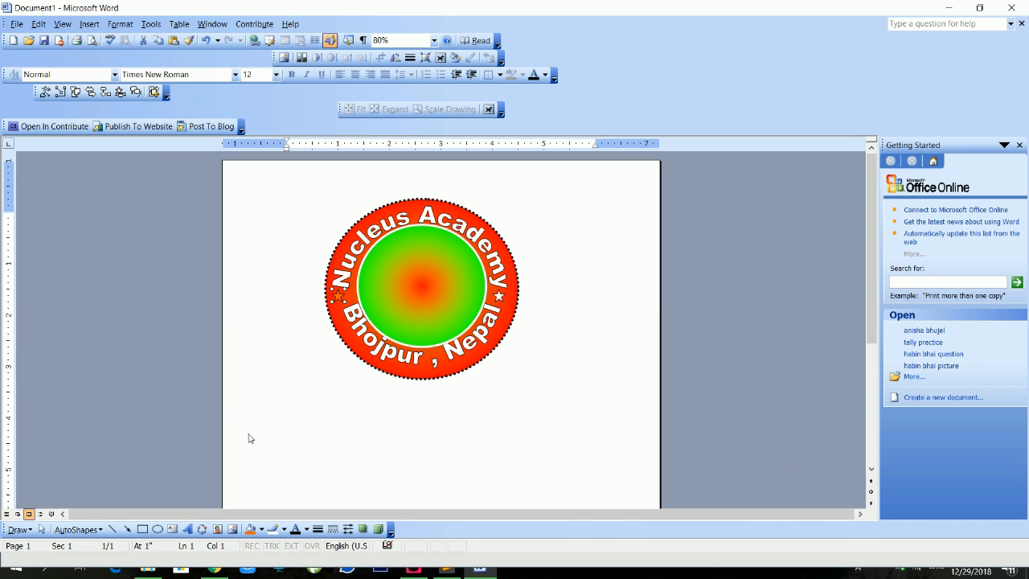
pyautogui.click(502, 297)
pyautogui.click(250, 530)
pyautogui.click(336, 448)
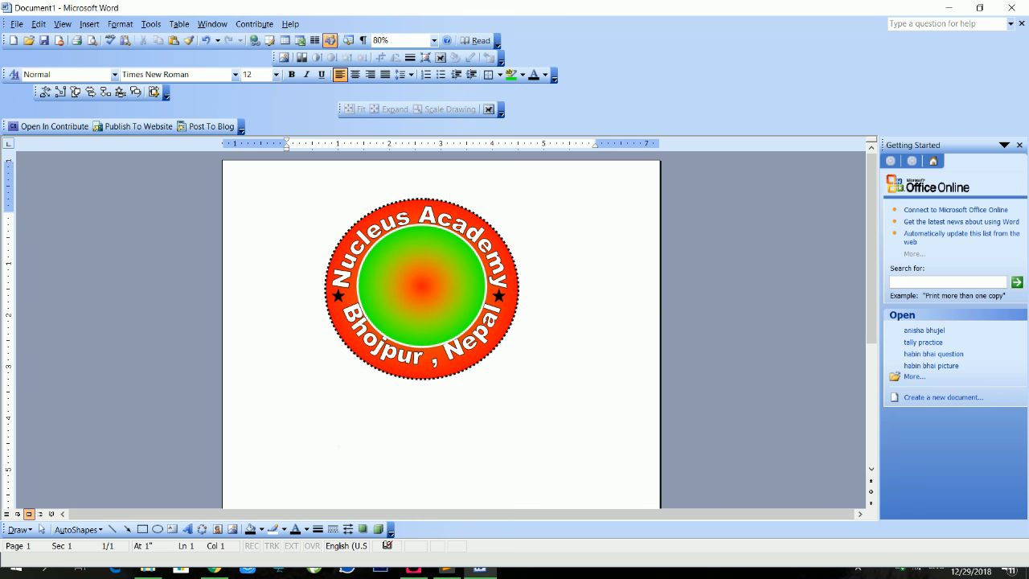